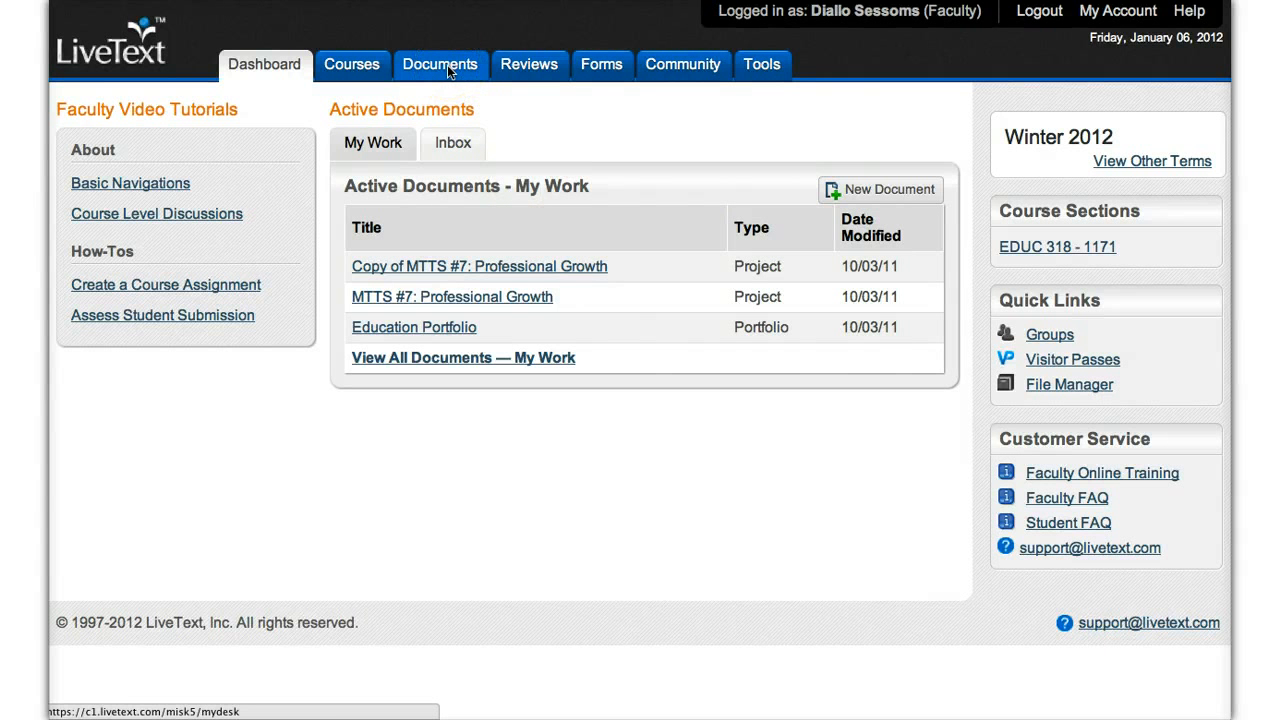
Step: Start a new document and choose the Salisbury University Portfolios folder for it
{"action": "left_click", "coordinate": [447, 65]}
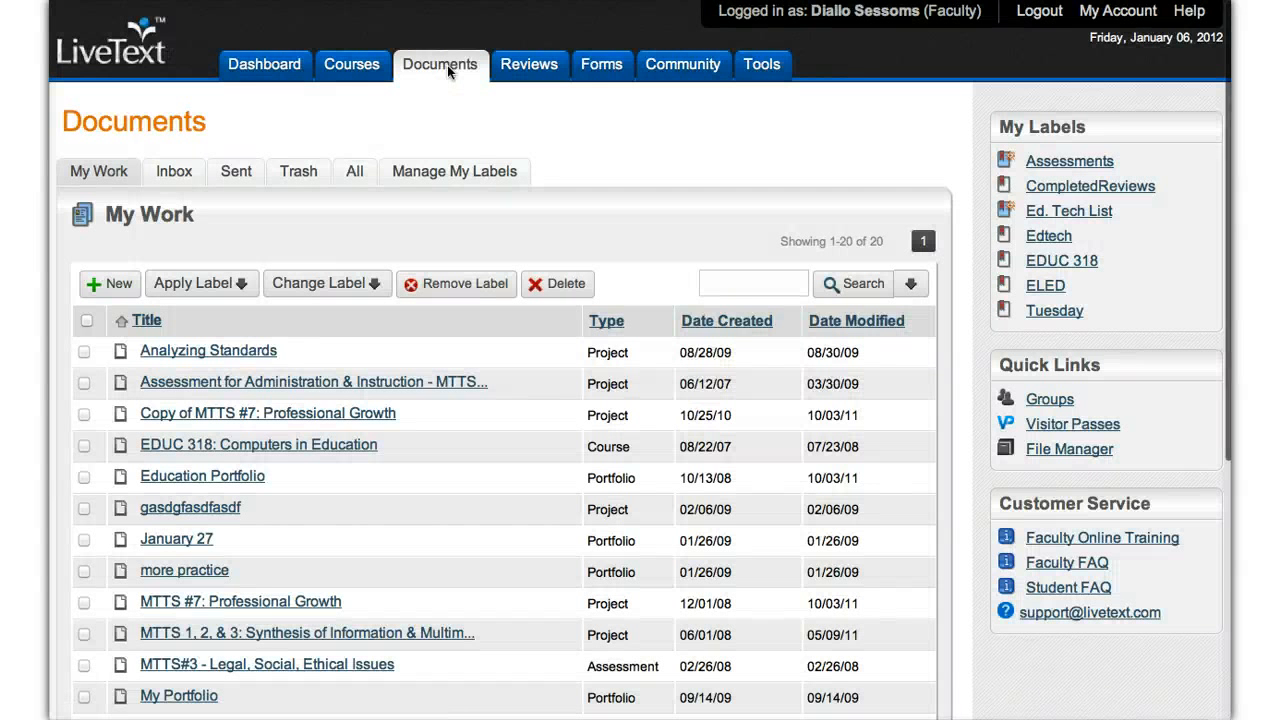
{"action": "left_click", "coordinate": [115, 283]}
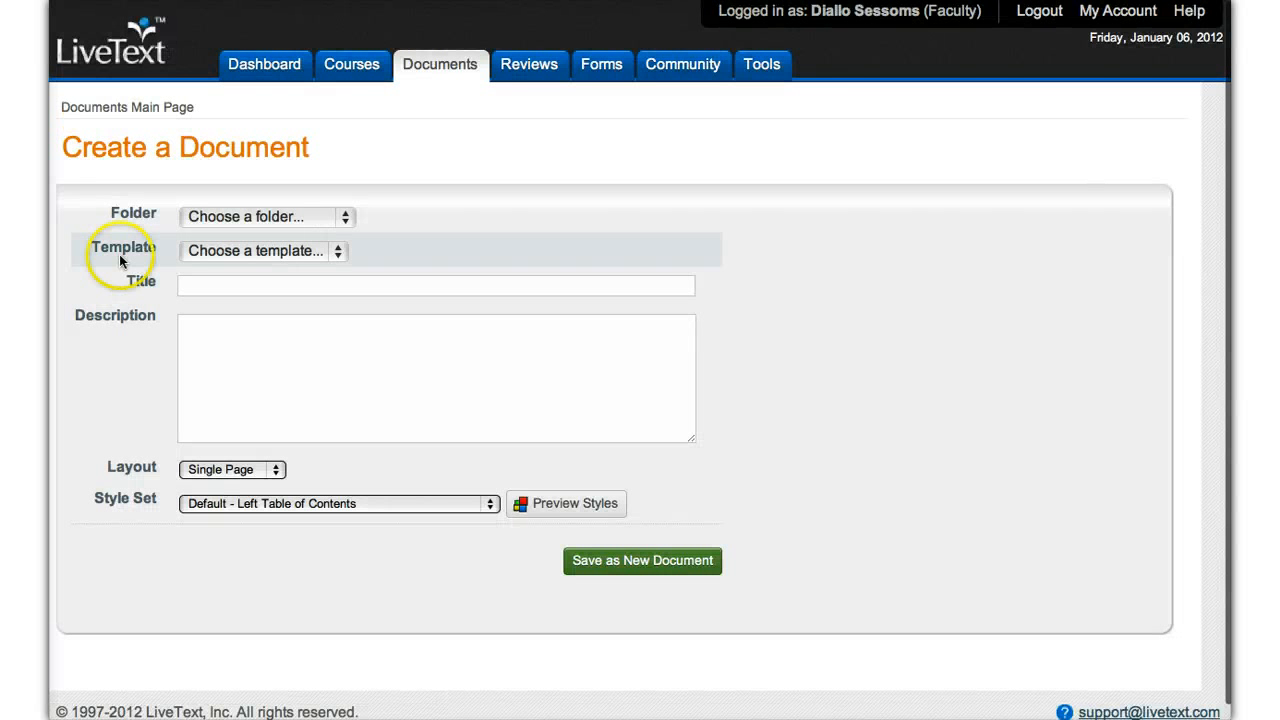
{"action": "left_click", "coordinate": [346, 224]}
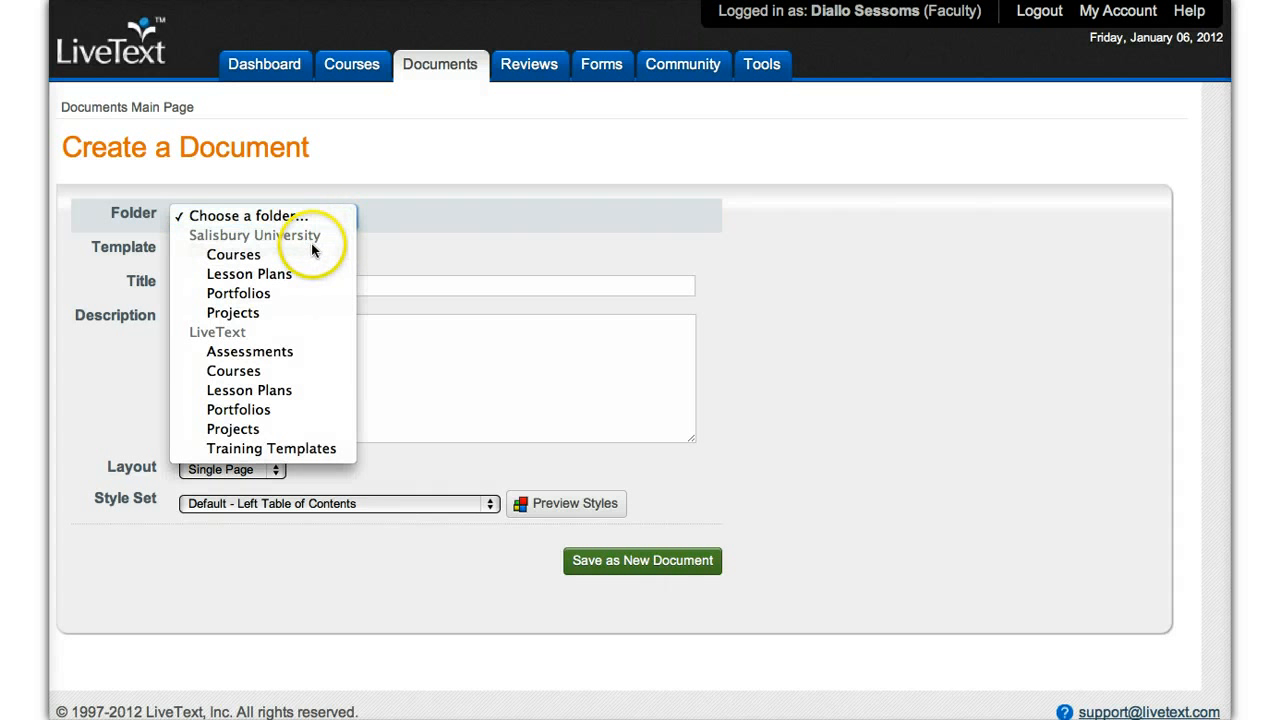
{"action": "left_click", "coordinate": [243, 294]}
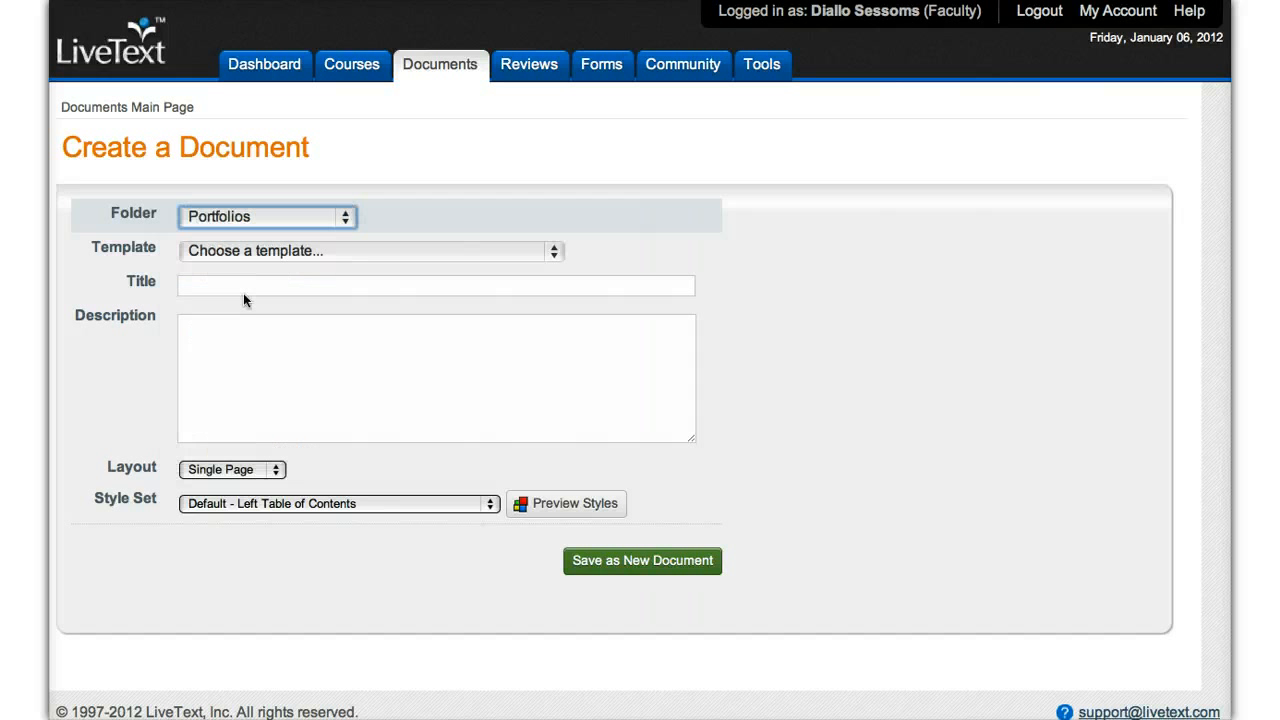
Step: View the available portfolio templates and the title and description fields of the new document form without choosing a template
{"action": "left_click", "coordinate": [555, 258]}
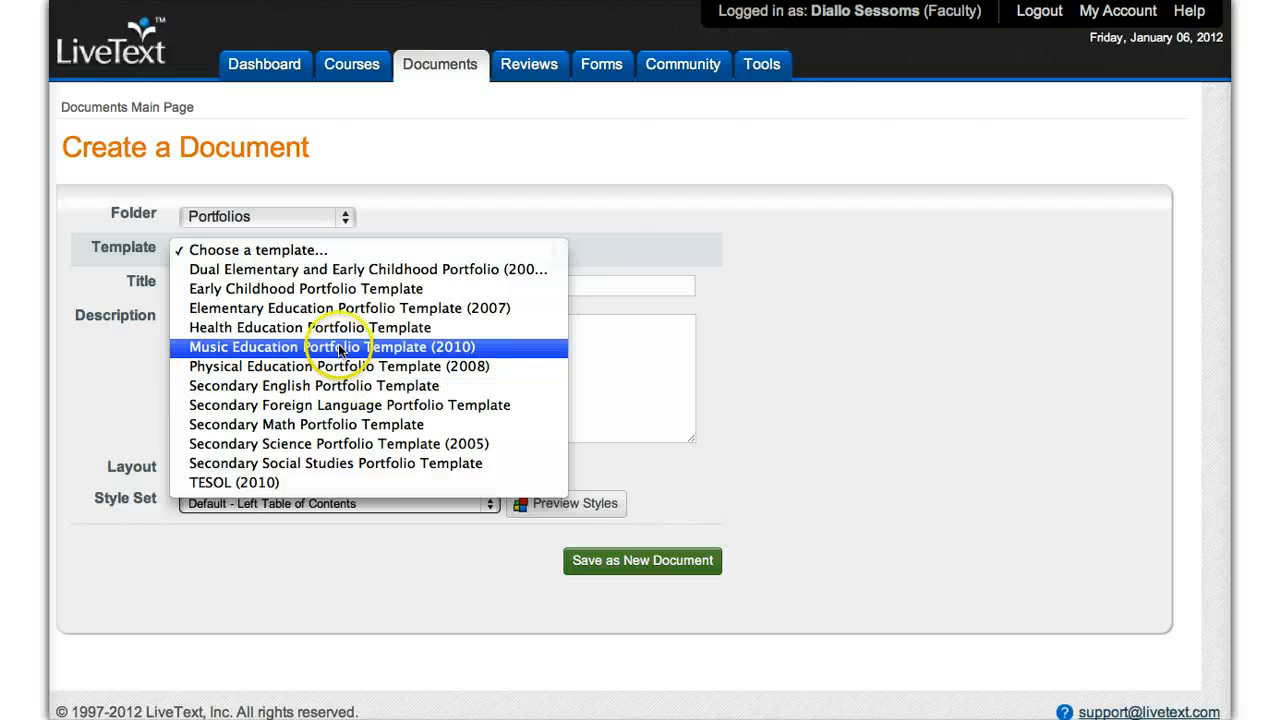
{"action": "left_click", "coordinate": [411, 209]}
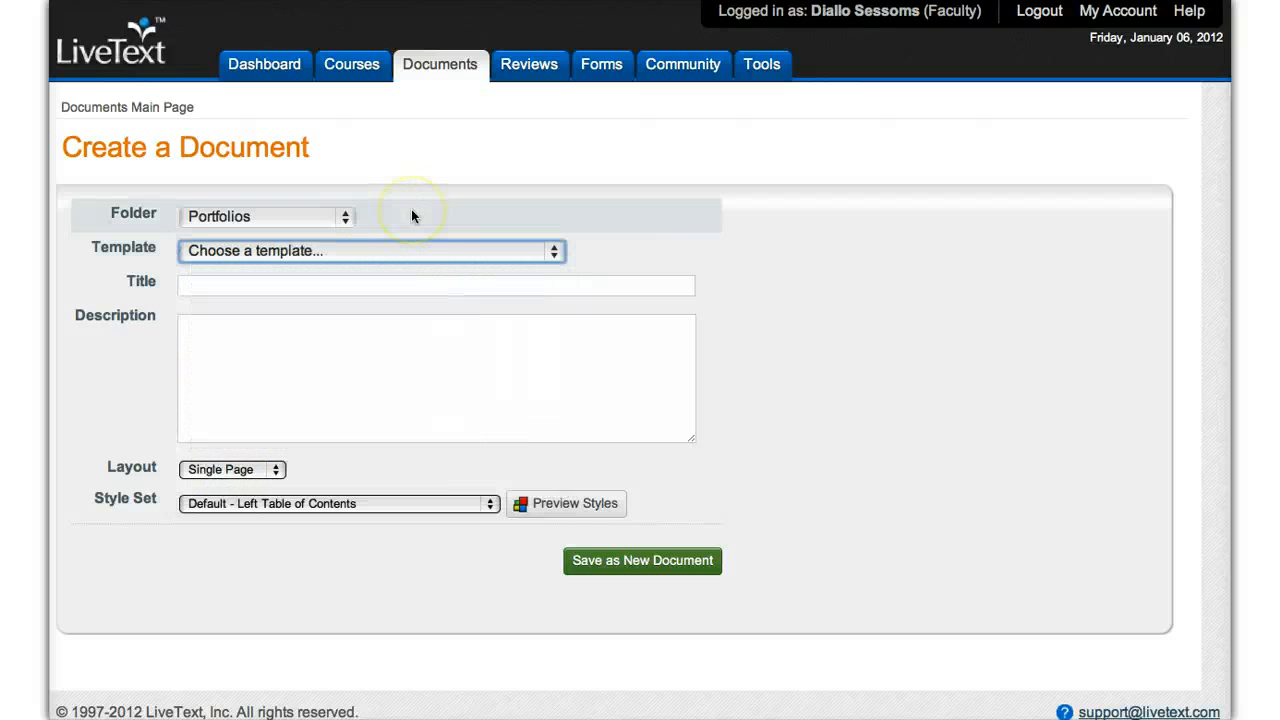
{"action": "left_click", "coordinate": [308, 284]}
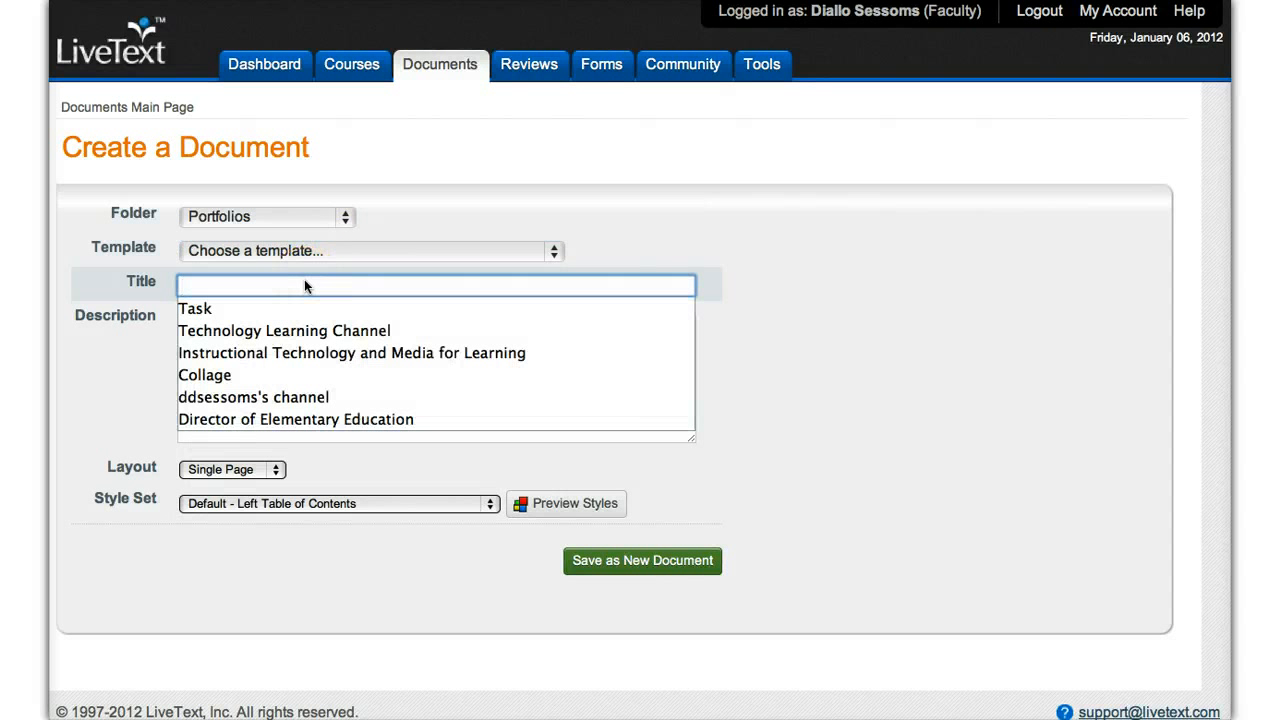
{"action": "left_click", "coordinate": [606, 466]}
{"action": "left_click", "coordinate": [478, 392]}
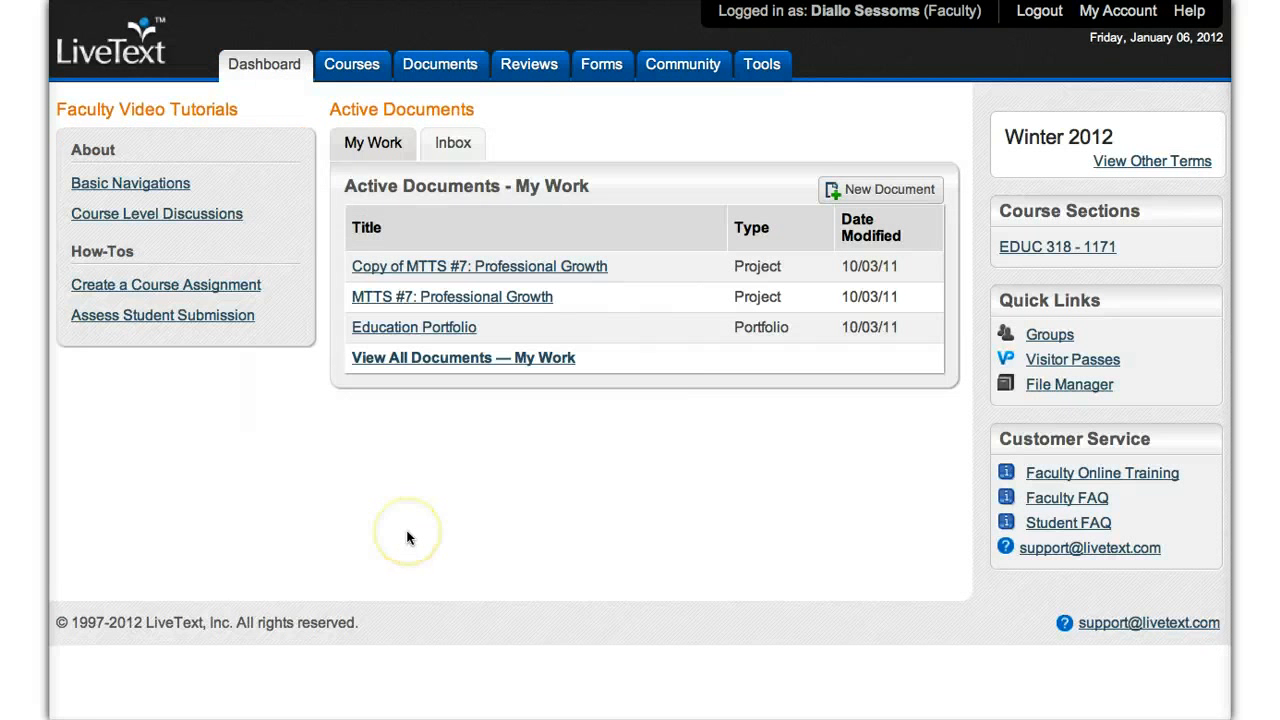
Step: Open the Education Portfolio document and look through the pages in its table of contents
{"action": "left_click", "coordinate": [421, 328]}
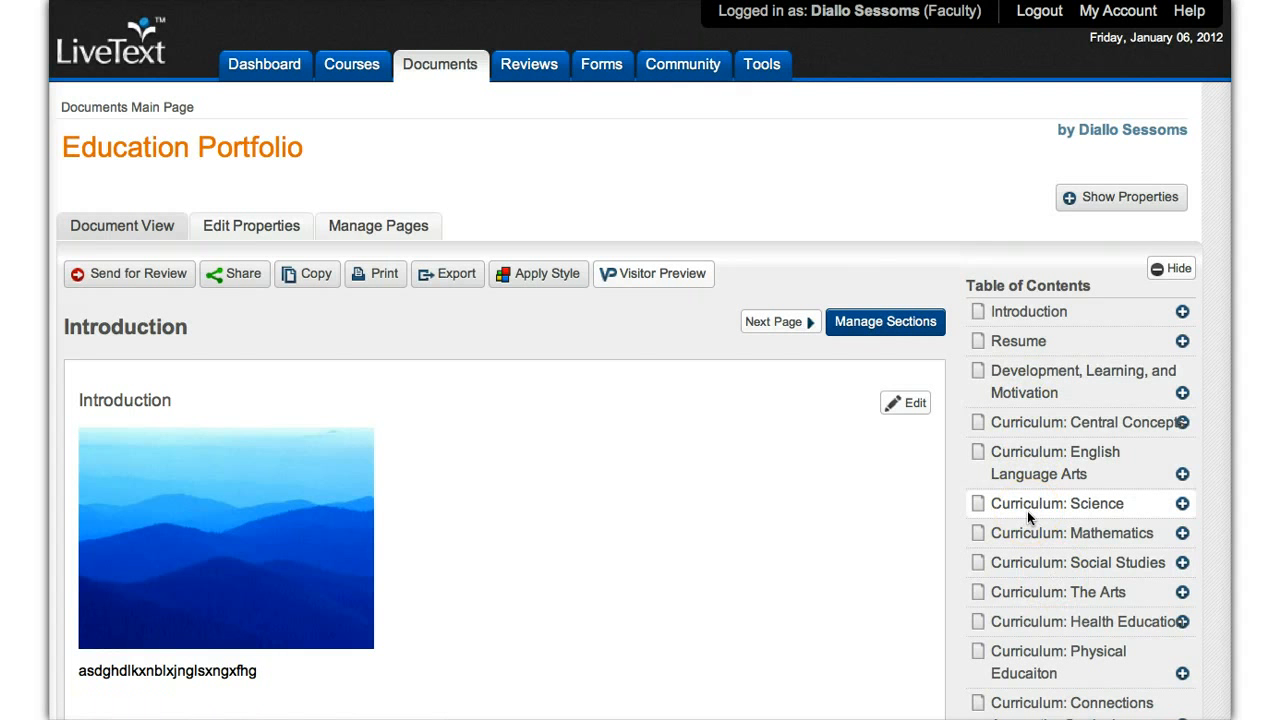
{"action": "scroll", "coordinate": [1031, 486], "scroll_direction": "down", "scroll_amount": 3}
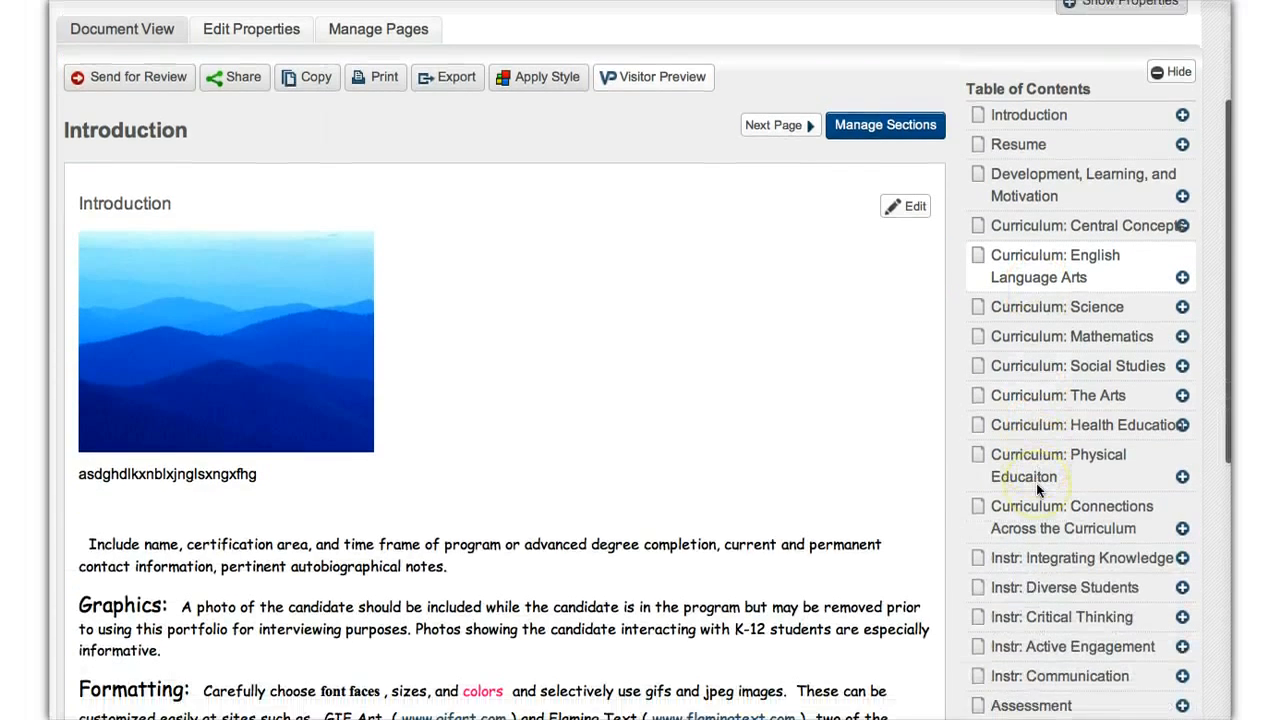
{"action": "scroll", "coordinate": [1036, 483], "scroll_direction": "down", "scroll_amount": 5}
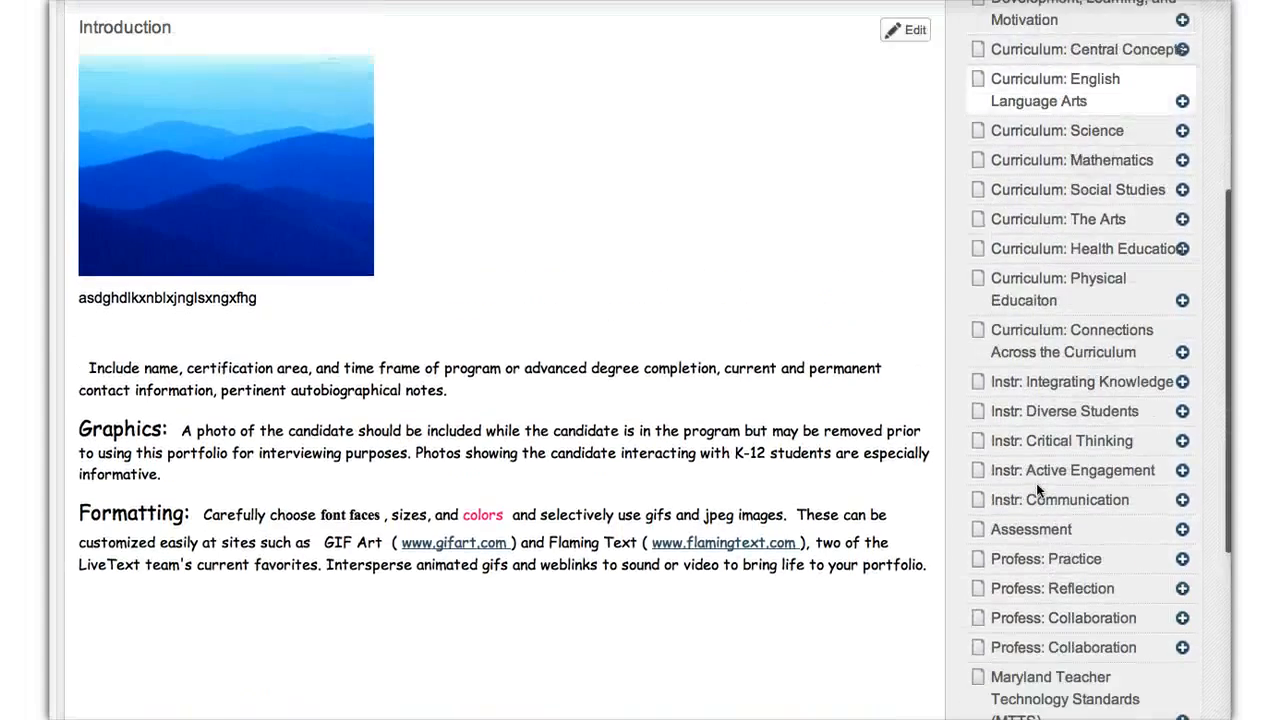
{"action": "scroll", "coordinate": [1036, 483], "scroll_direction": "up", "scroll_amount": 5}
{"action": "scroll", "coordinate": [1036, 483], "scroll_direction": "down", "scroll_amount": 1}
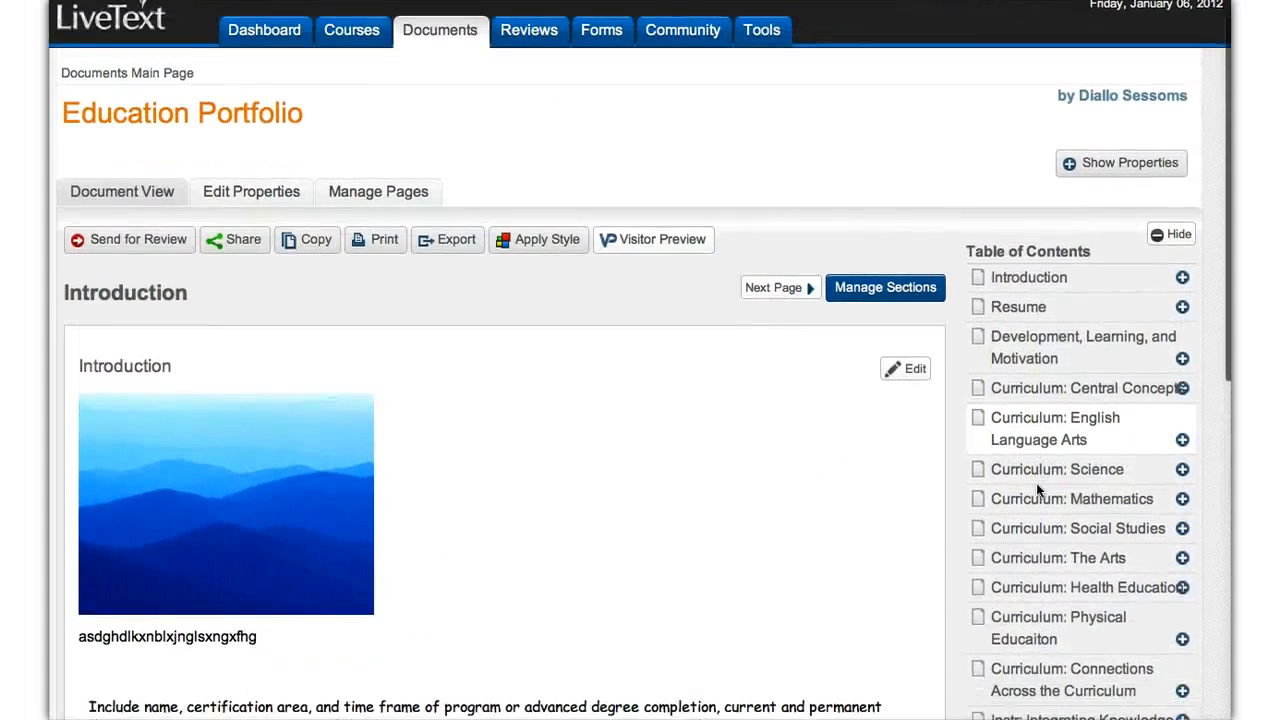
{"action": "scroll", "coordinate": [1036, 483], "scroll_direction": "down", "scroll_amount": 8}
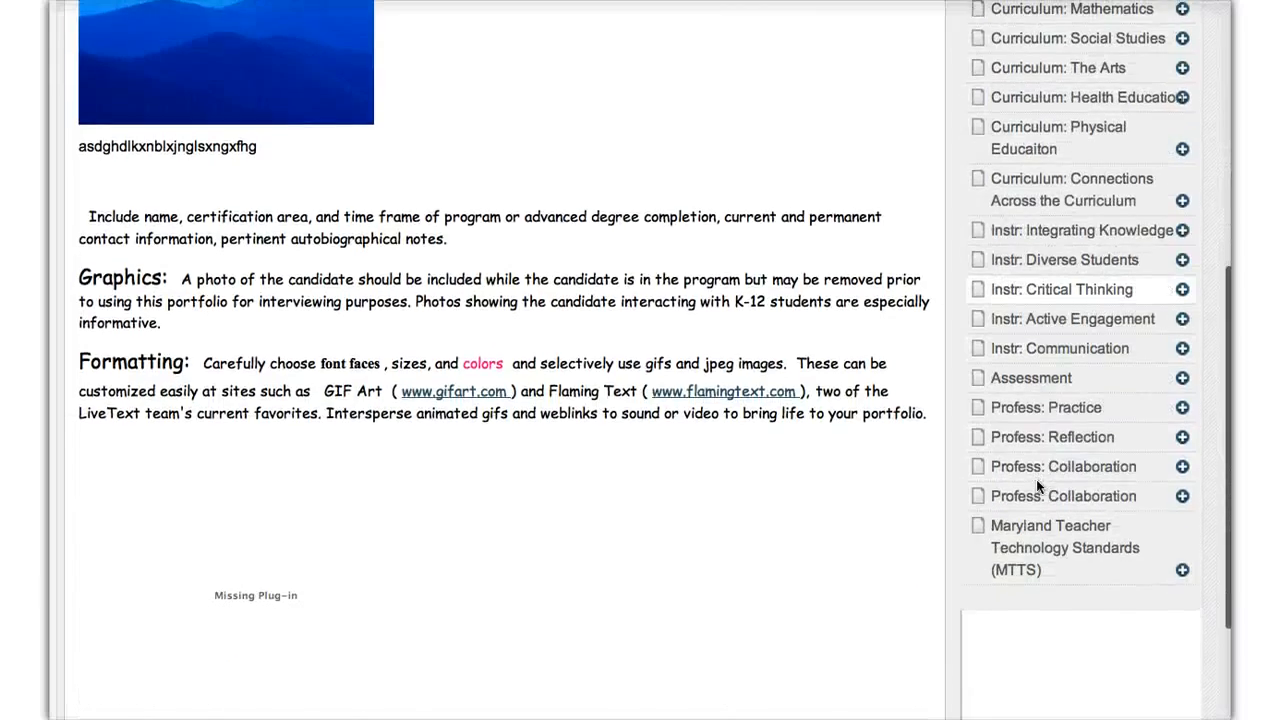
{"action": "scroll", "coordinate": [1036, 479], "scroll_direction": "up", "scroll_amount": 6}
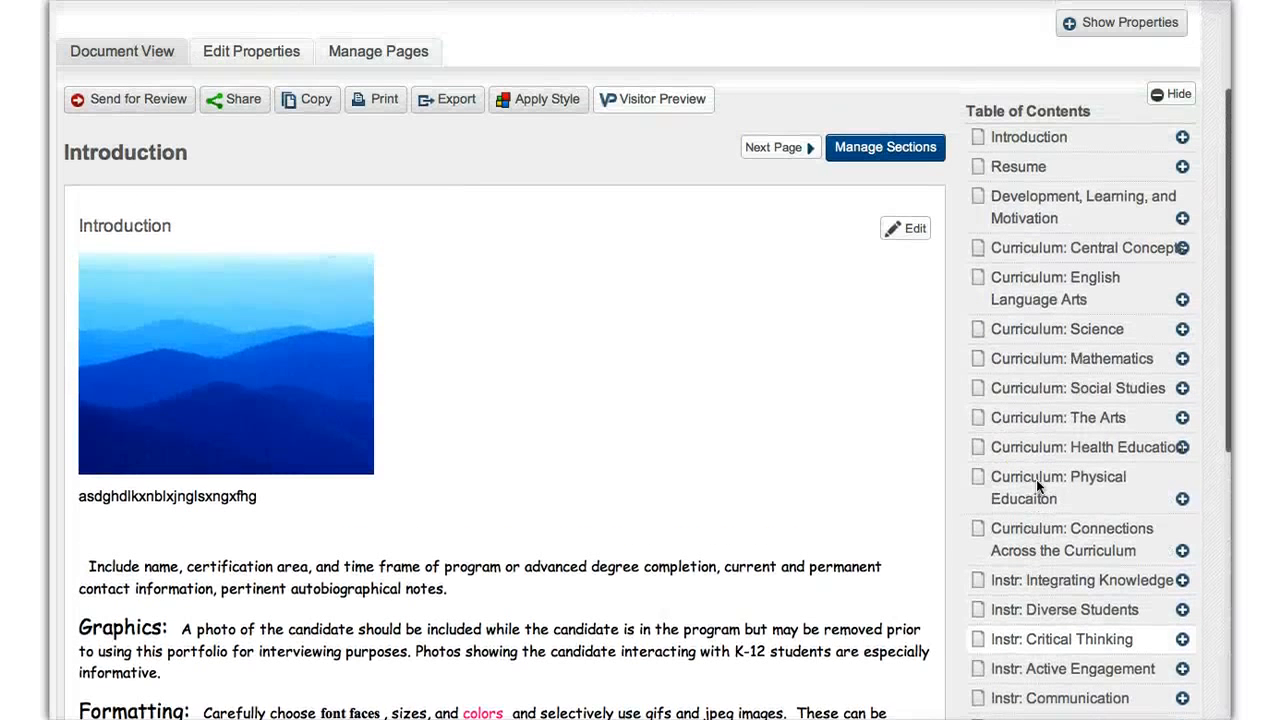
Step: Open the portfolio's Curriculum: Mathematics page and review its Standard 2d, Evidence and Reflection sections
{"action": "left_click", "coordinate": [1076, 362]}
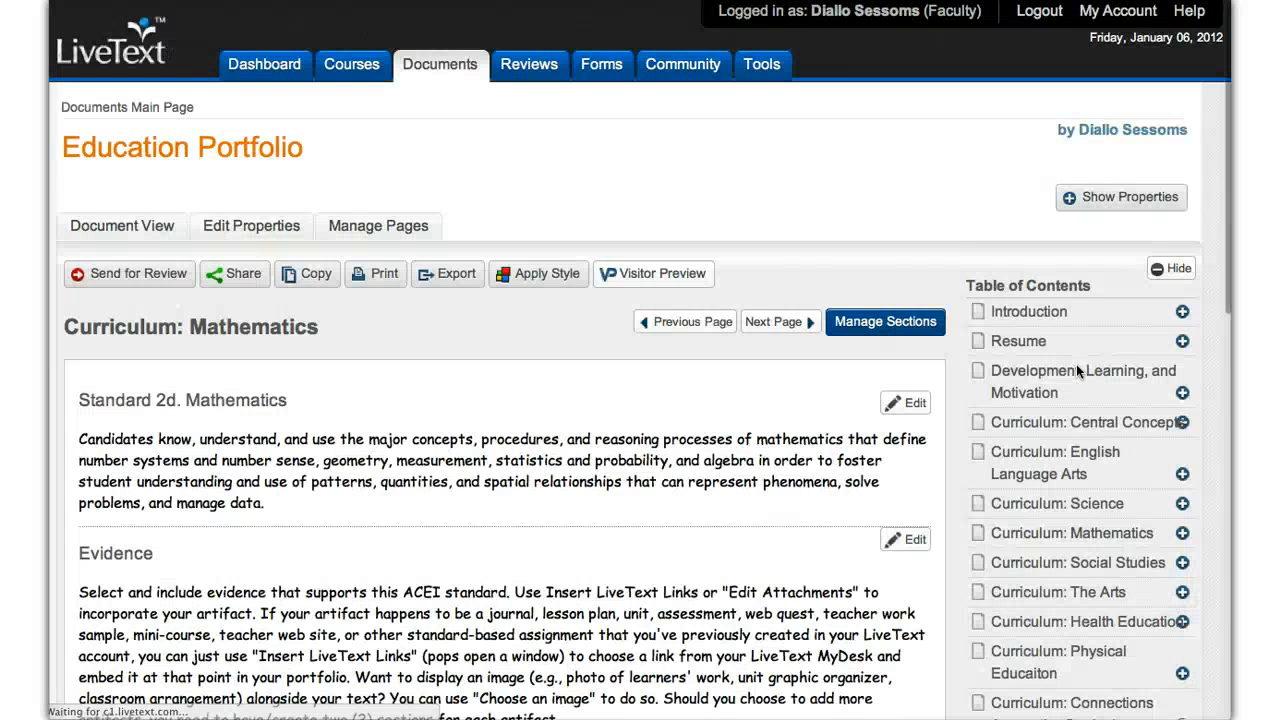
{"action": "scroll", "coordinate": [786, 505], "scroll_direction": "down", "scroll_amount": 4}
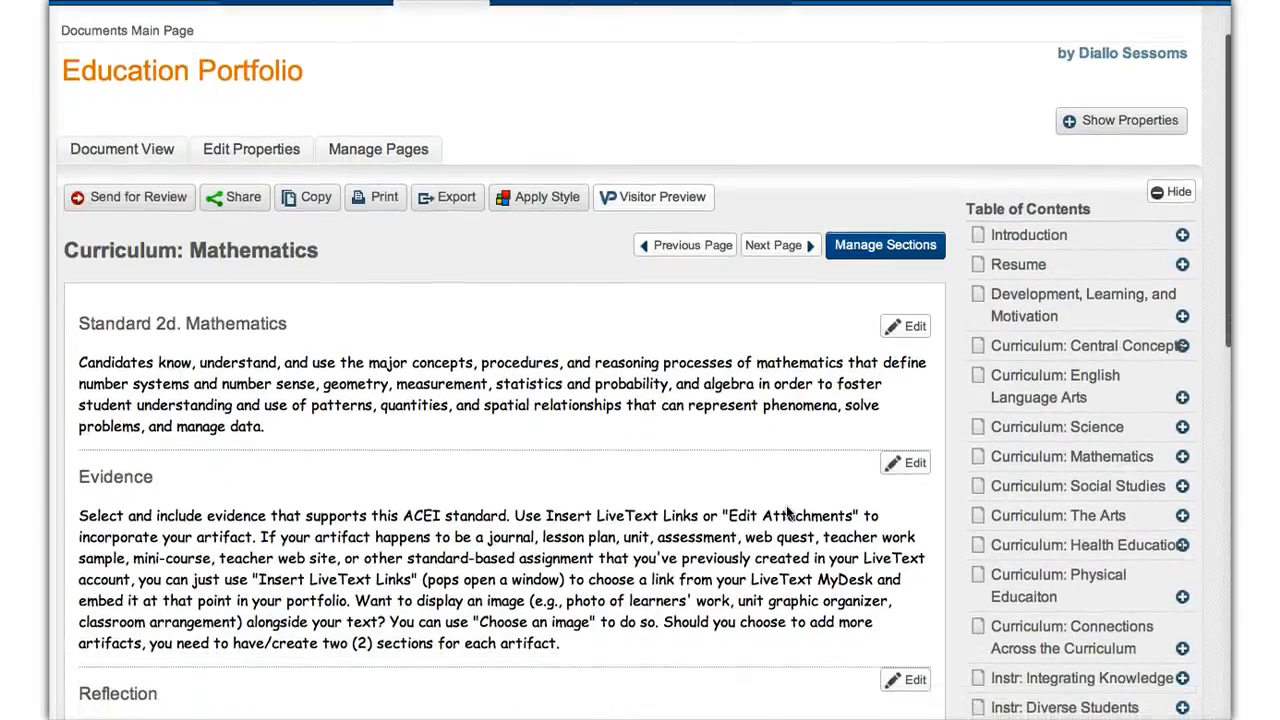
{"action": "scroll", "coordinate": [786, 505], "scroll_direction": "down", "scroll_amount": 4}
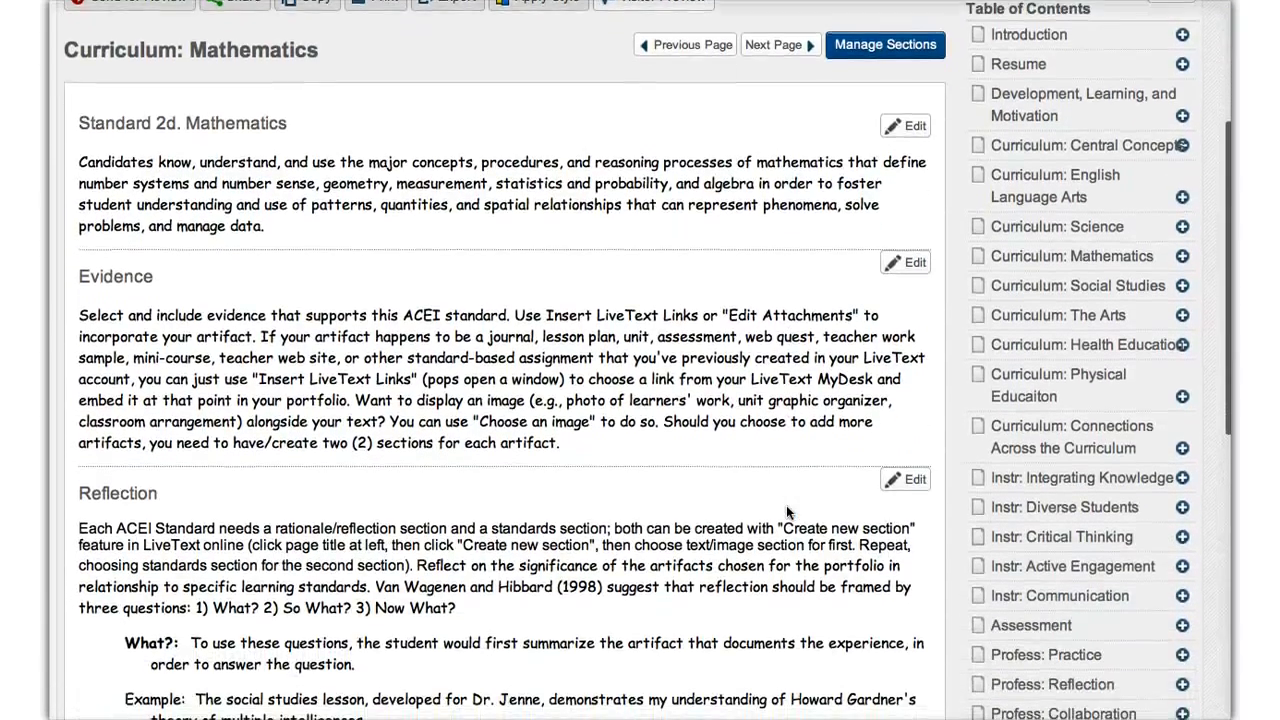
{"action": "scroll", "coordinate": [786, 505], "scroll_direction": "down", "scroll_amount": 7}
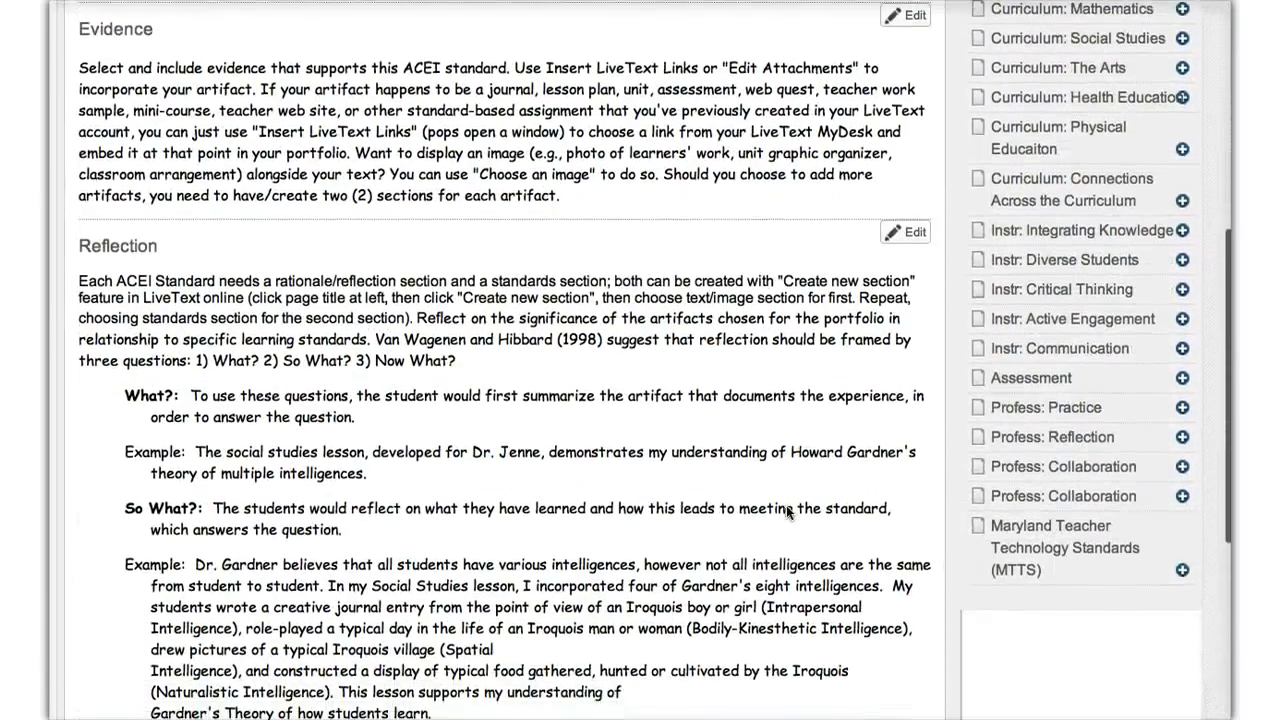
{"action": "scroll", "coordinate": [786, 505], "scroll_direction": "up", "scroll_amount": 15}
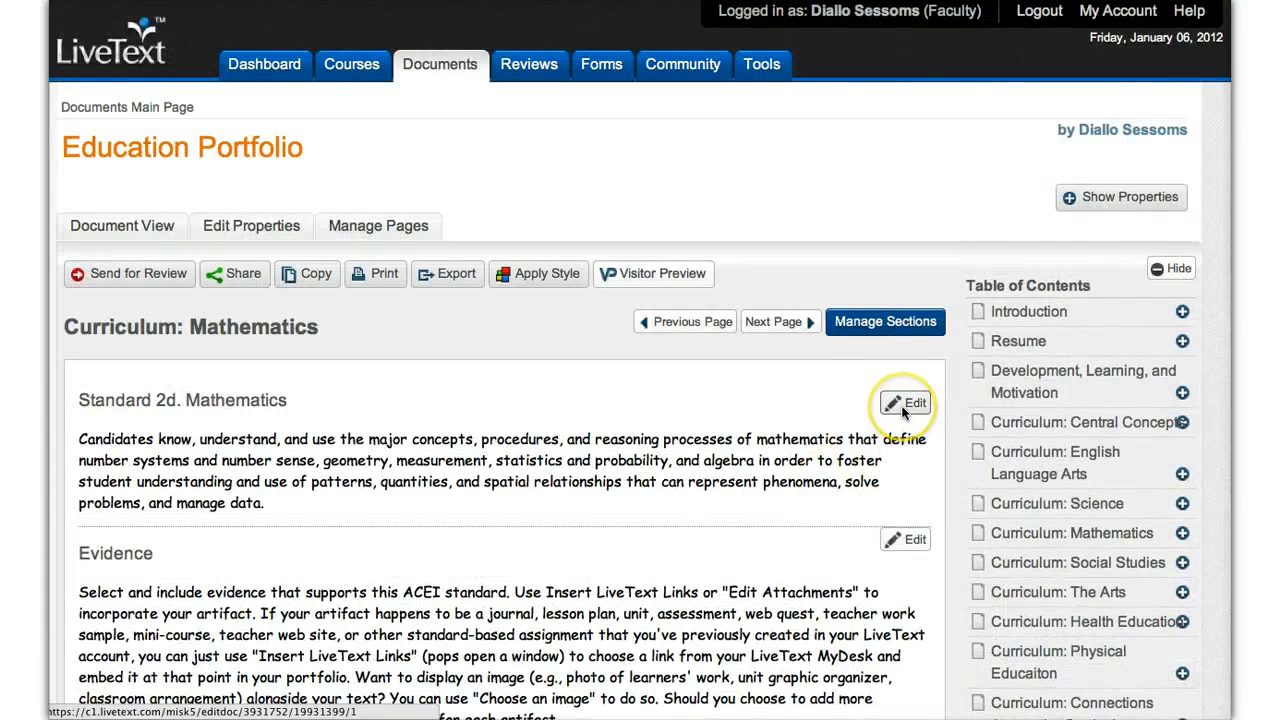
{"action": "scroll", "coordinate": [787, 630], "scroll_direction": "down", "scroll_amount": 3}
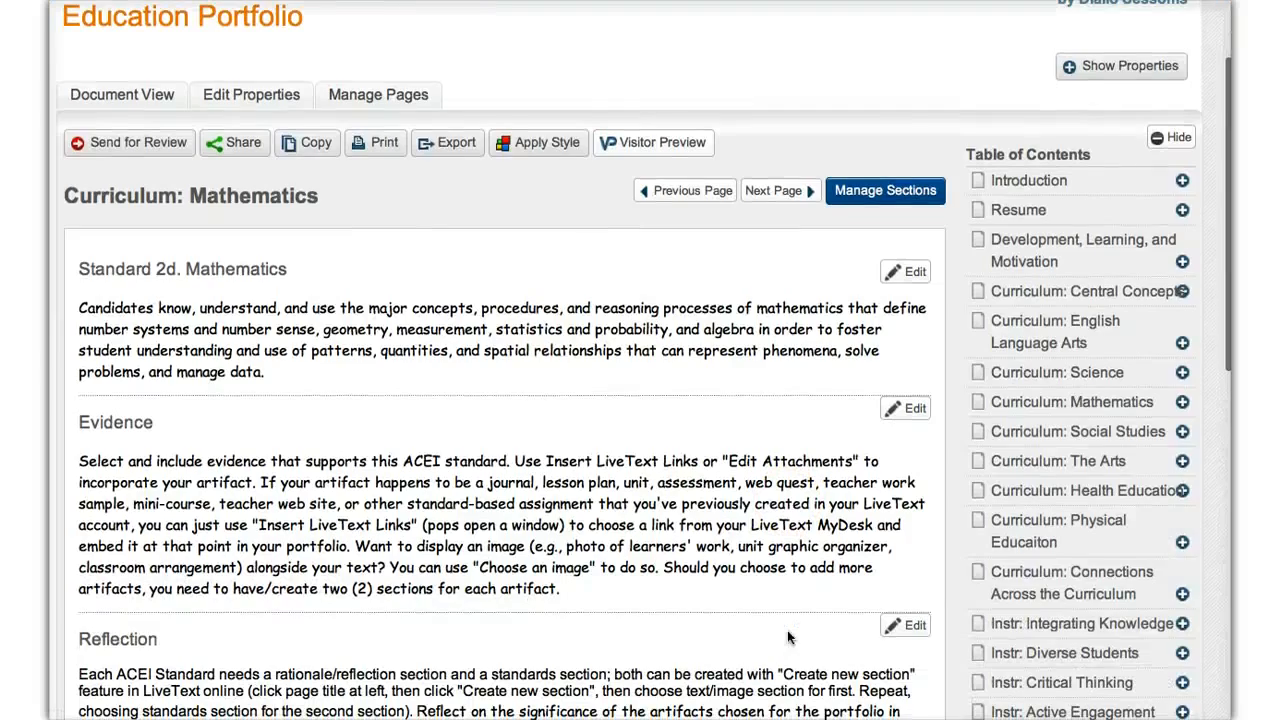
{"action": "scroll", "coordinate": [787, 630], "scroll_direction": "down", "scroll_amount": 6}
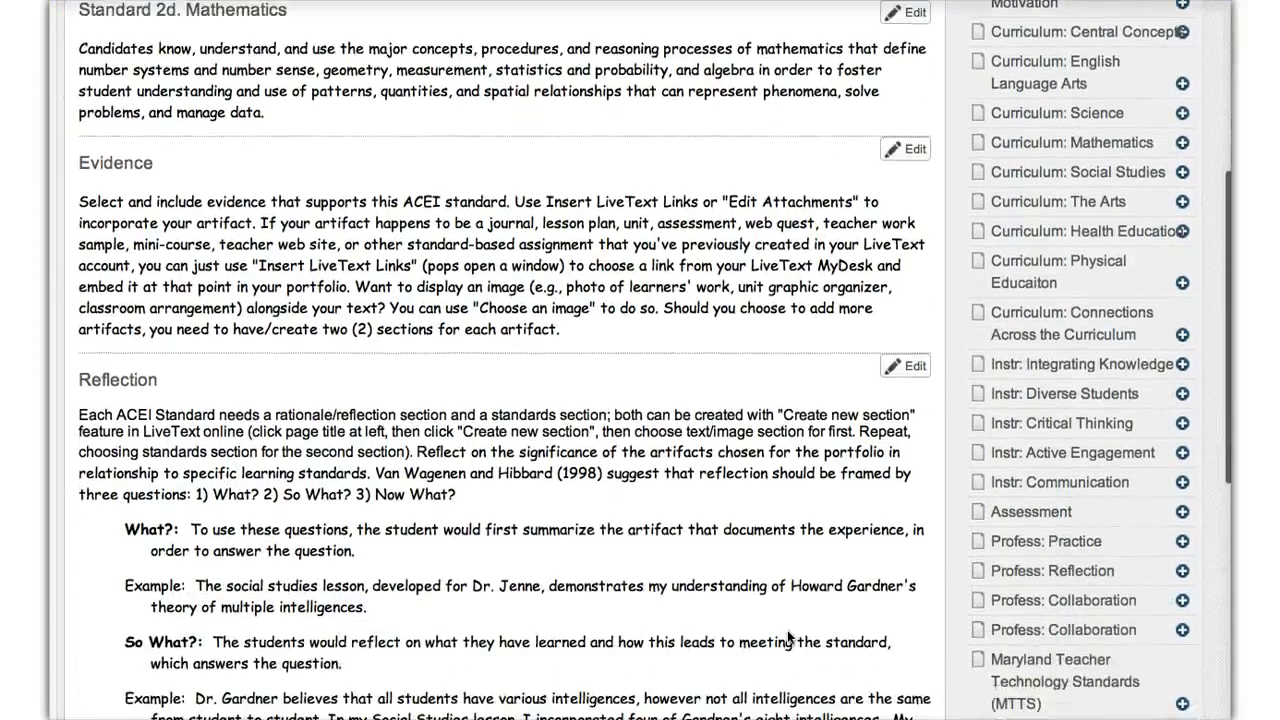
{"action": "scroll", "coordinate": [787, 630], "scroll_direction": "down", "scroll_amount": 4}
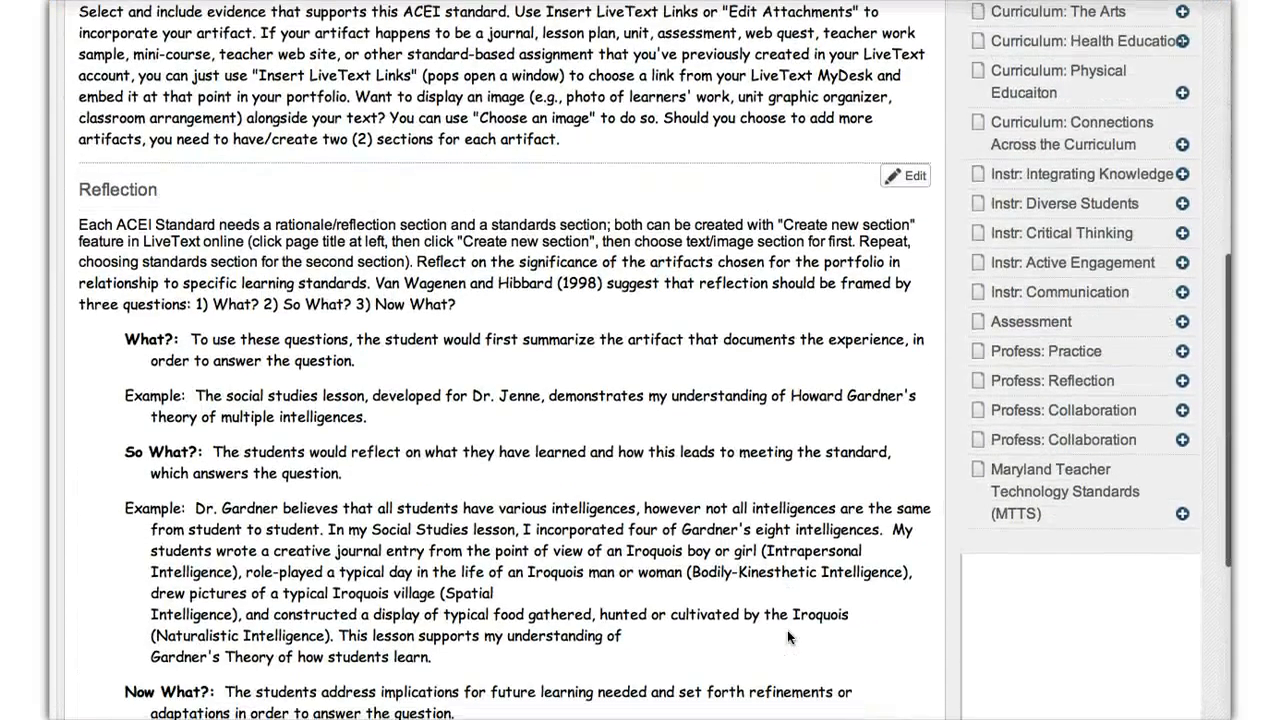
Step: Open the Maryland Teacher Technology Standards (MTTS) page and review its standard sections I through VII
{"action": "left_click", "coordinate": [1032, 504]}
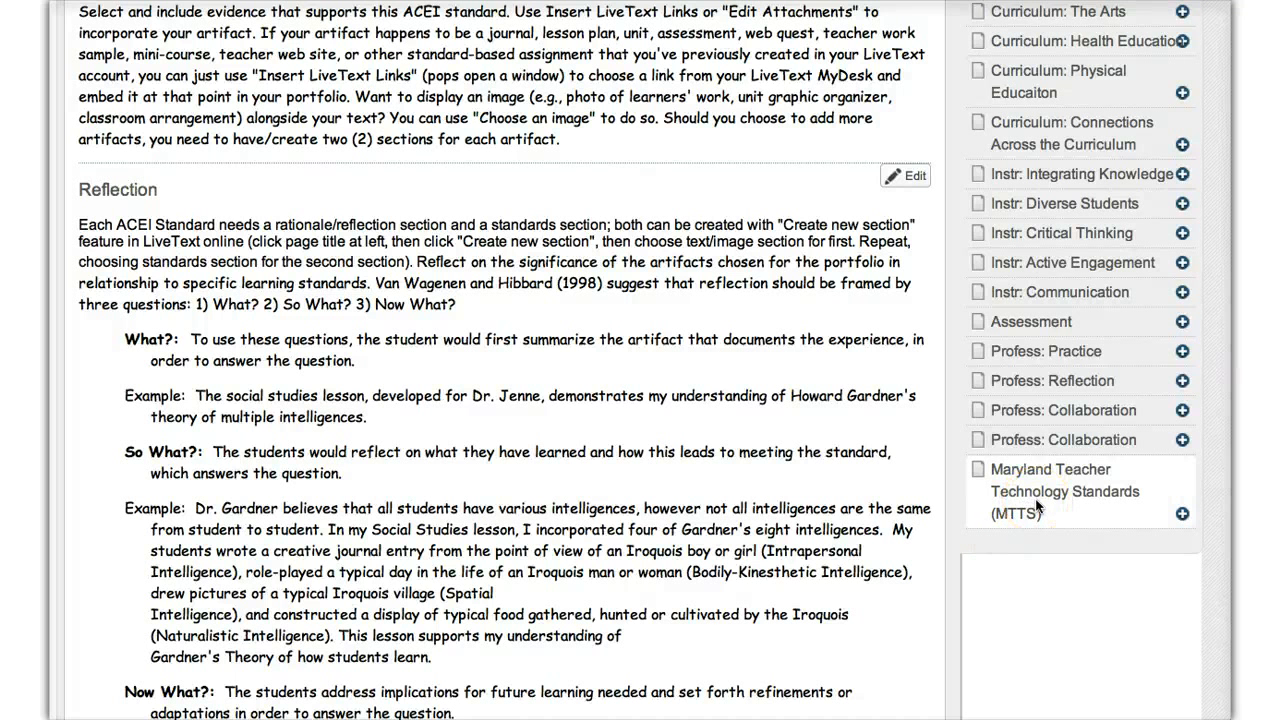
{"action": "left_click", "coordinate": [1036, 505]}
{"action": "left_click", "coordinate": [1035, 502]}
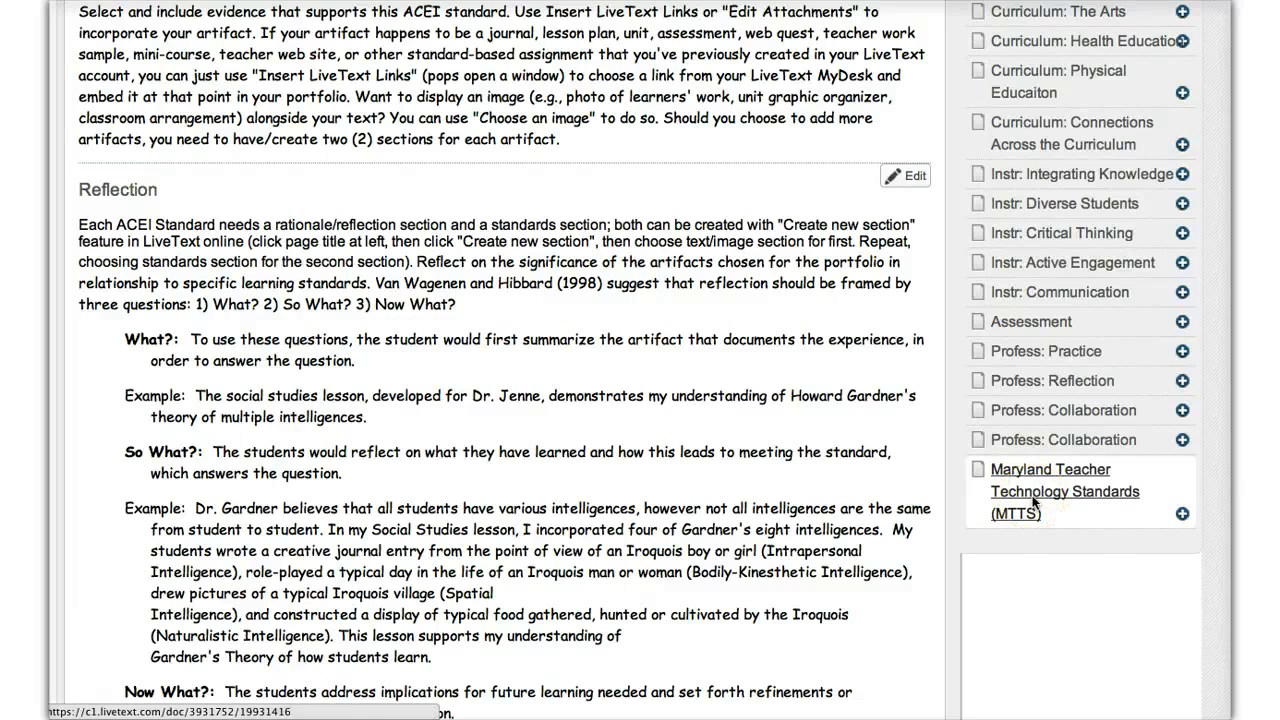
{"action": "left_click", "coordinate": [1035, 502]}
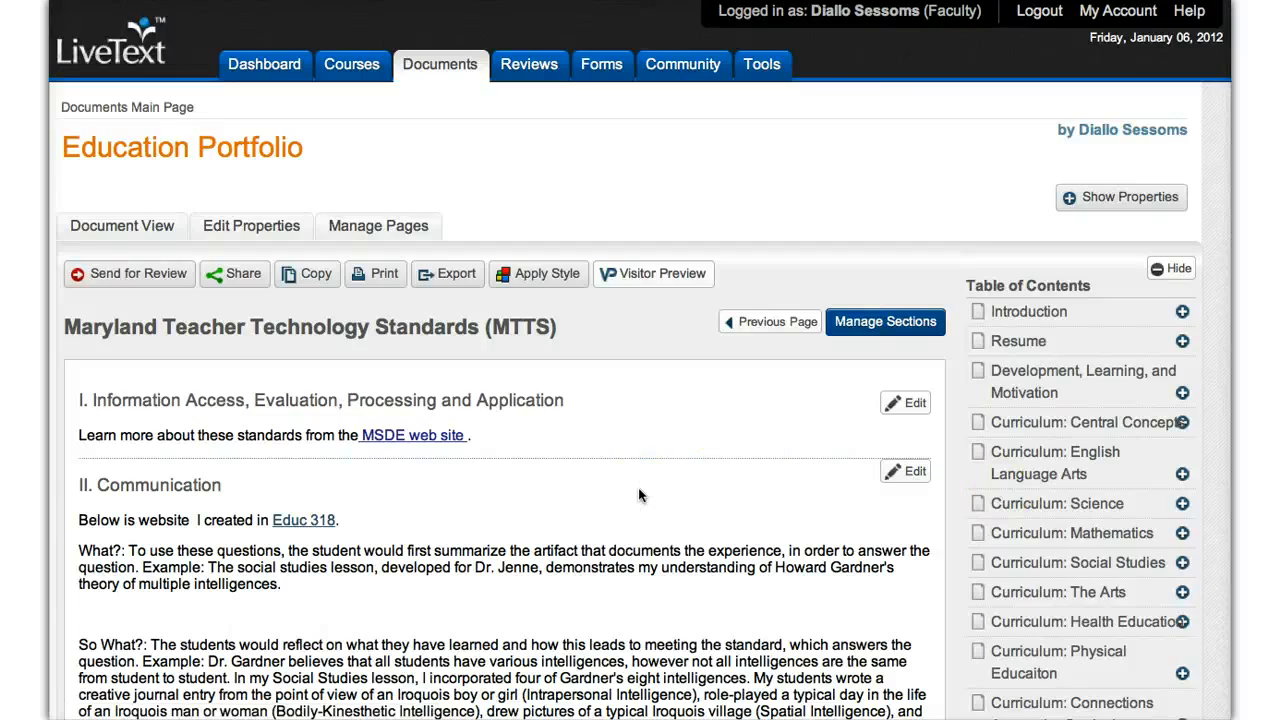
{"action": "scroll", "coordinate": [640, 495], "scroll_direction": "down", "scroll_amount": 3}
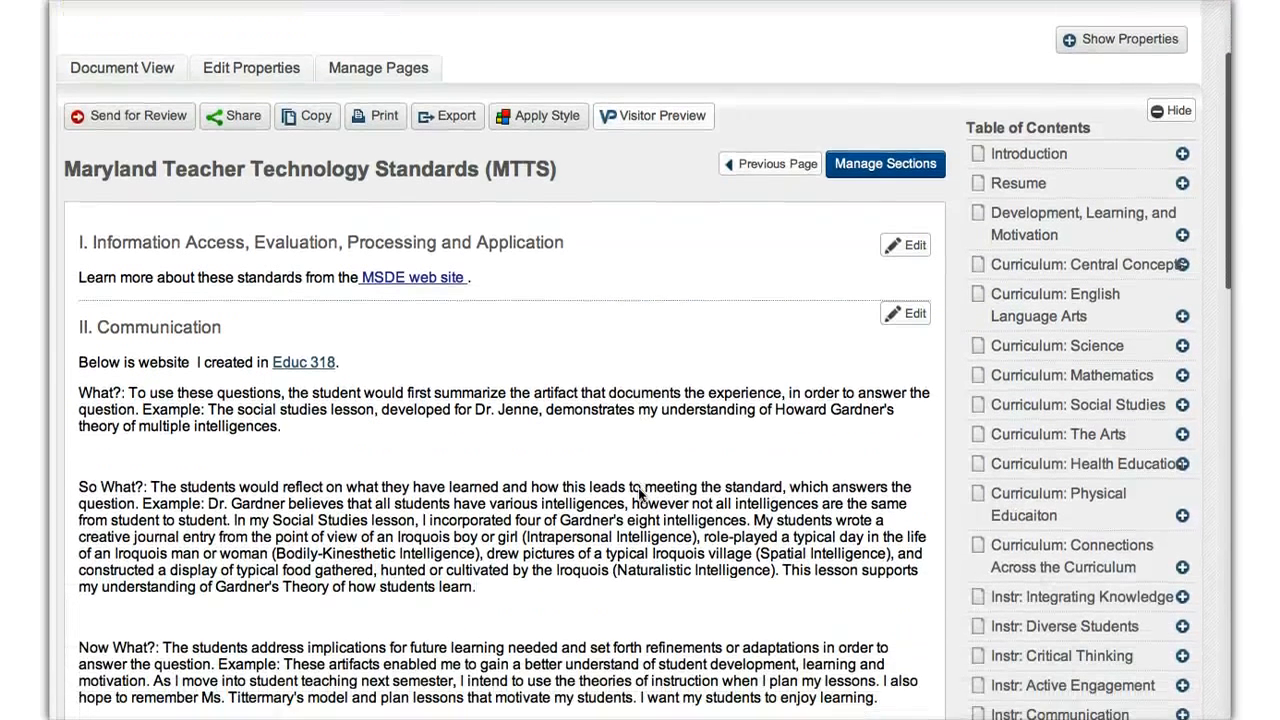
{"action": "scroll", "coordinate": [640, 495], "scroll_direction": "down", "scroll_amount": 2}
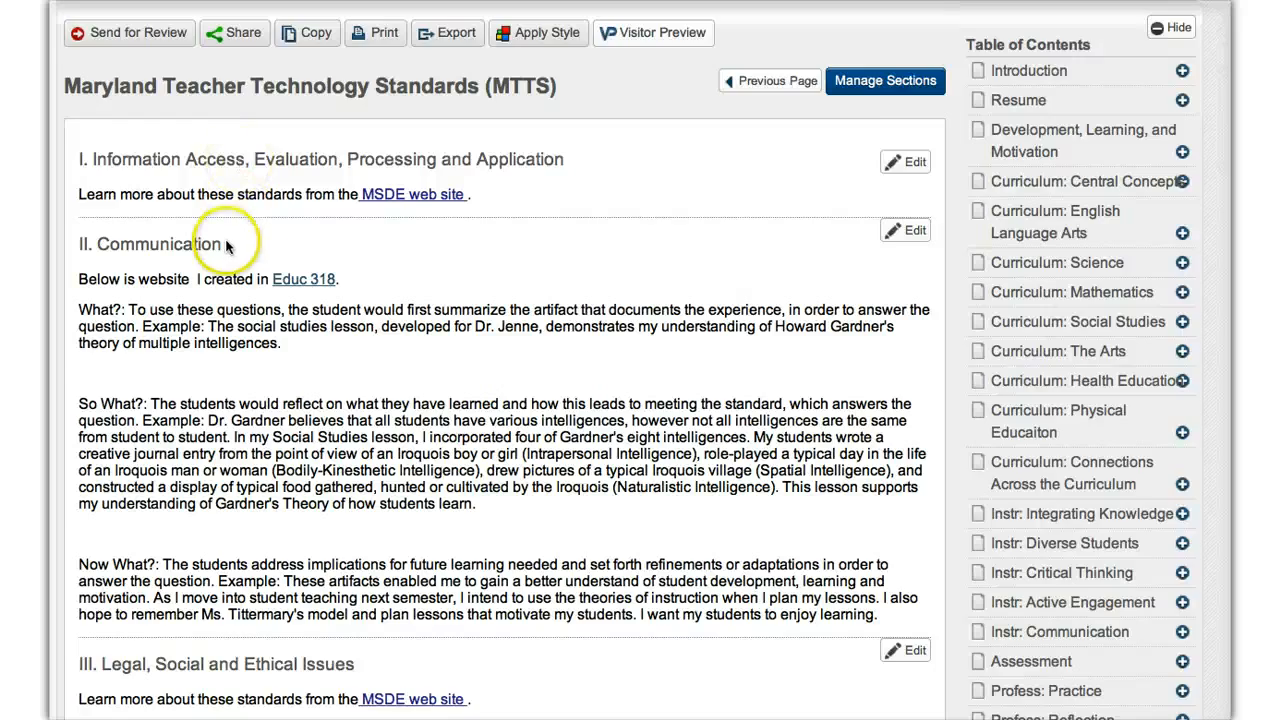
{"action": "scroll", "coordinate": [228, 245], "scroll_direction": "down", "scroll_amount": 4}
{"action": "scroll", "coordinate": [165, 530], "scroll_direction": "down", "scroll_amount": 5}
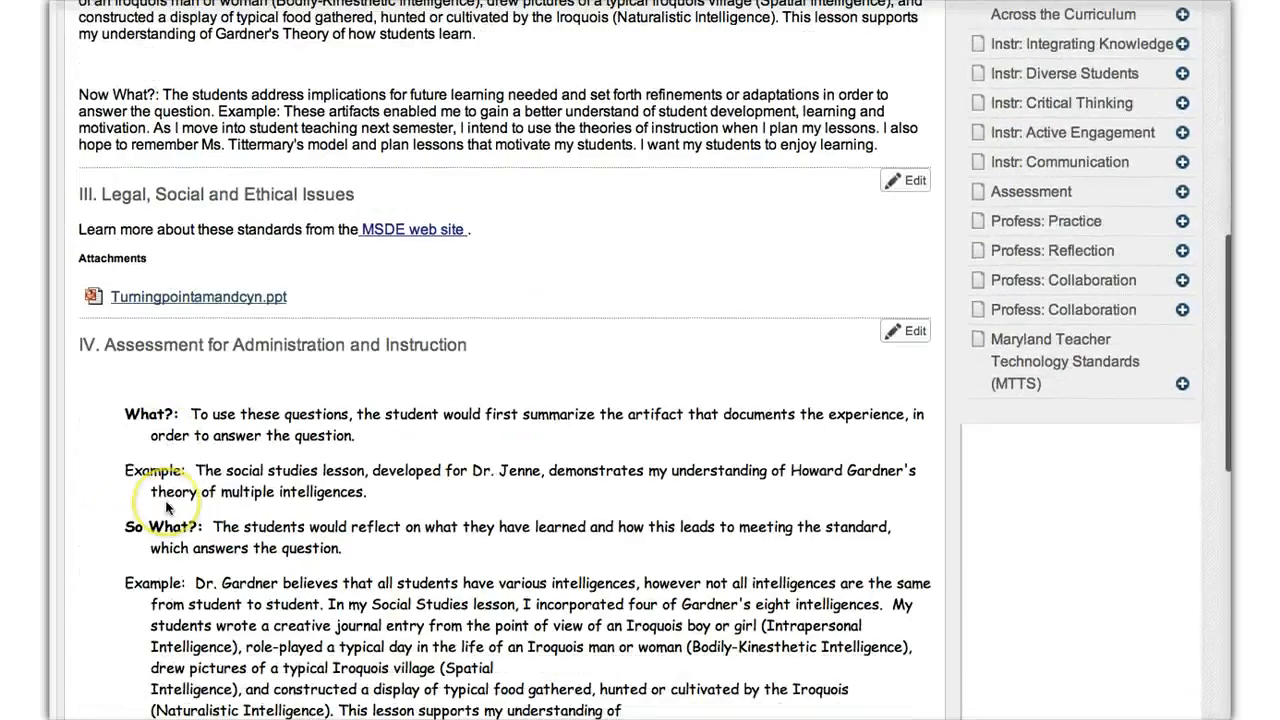
{"action": "scroll", "coordinate": [167, 508], "scroll_direction": "down", "scroll_amount": 14}
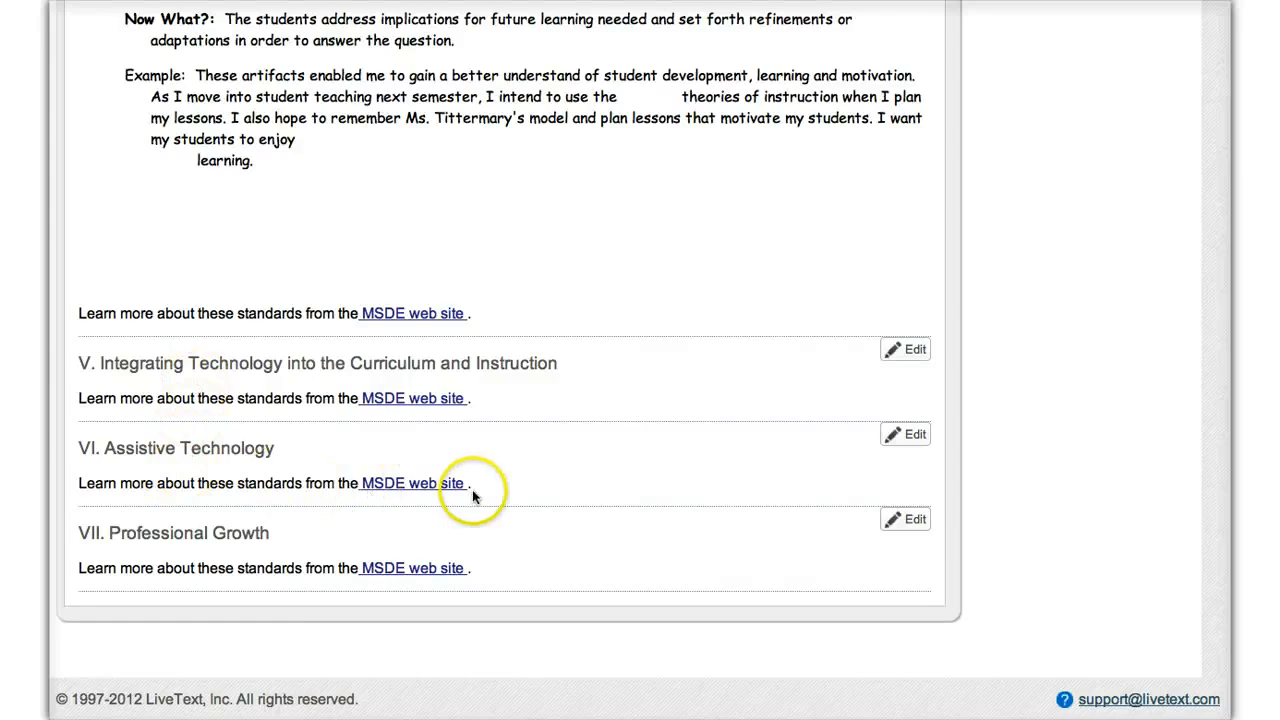
{"action": "scroll", "coordinate": [472, 489], "scroll_direction": "up", "scroll_amount": 10}
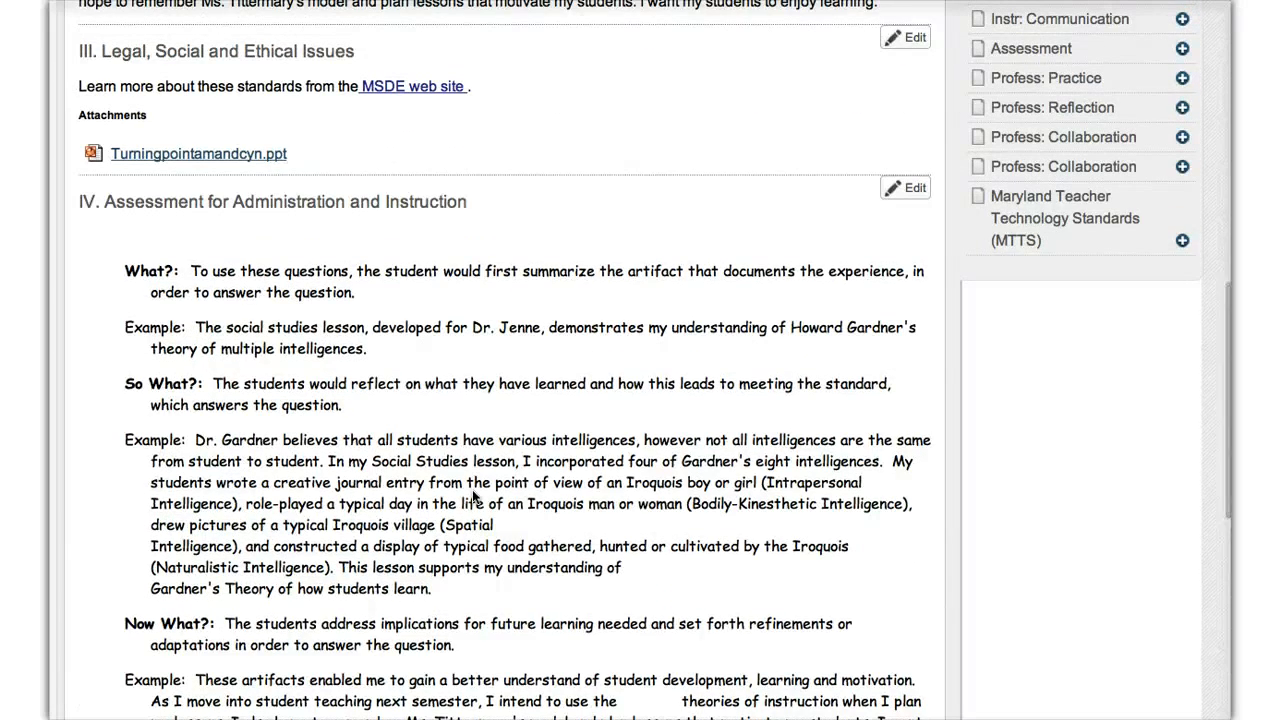
{"action": "scroll", "coordinate": [474, 497], "scroll_direction": "up", "scroll_amount": 1}
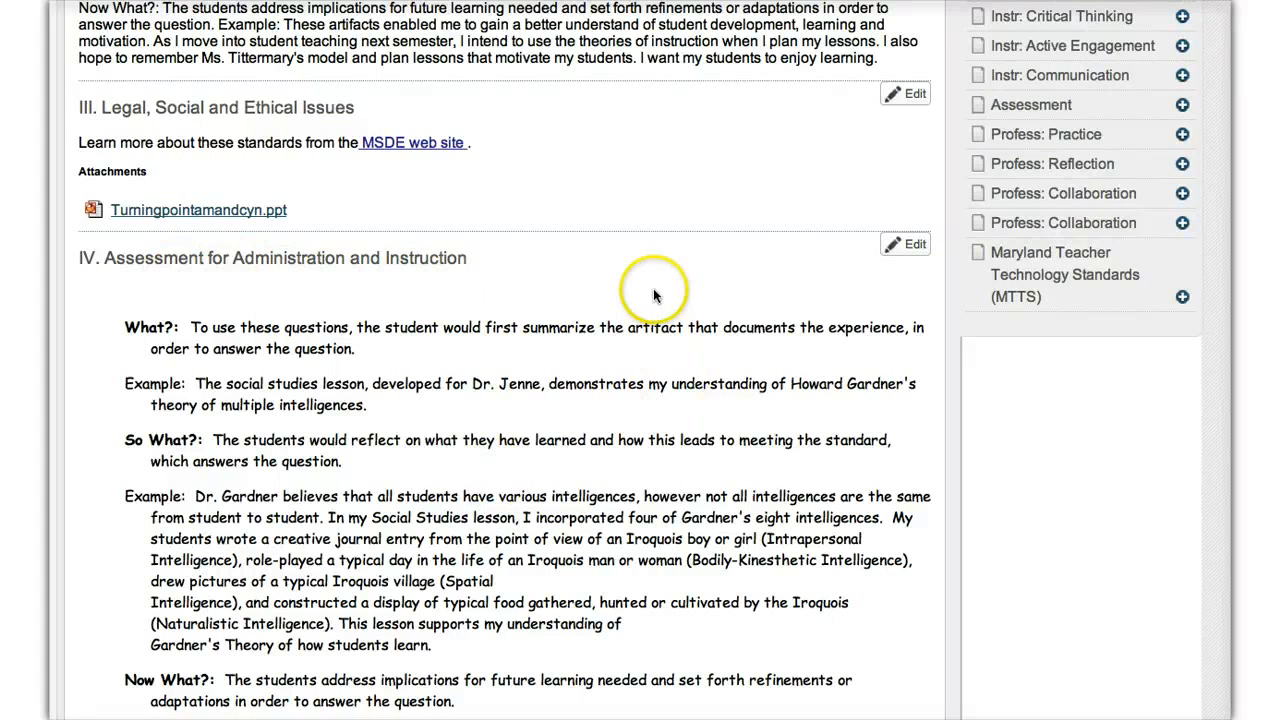
Step: Open section IV, Assessment for Administration and Instruction, for editing and review its What, So What and Now What text
{"action": "left_click", "coordinate": [905, 248]}
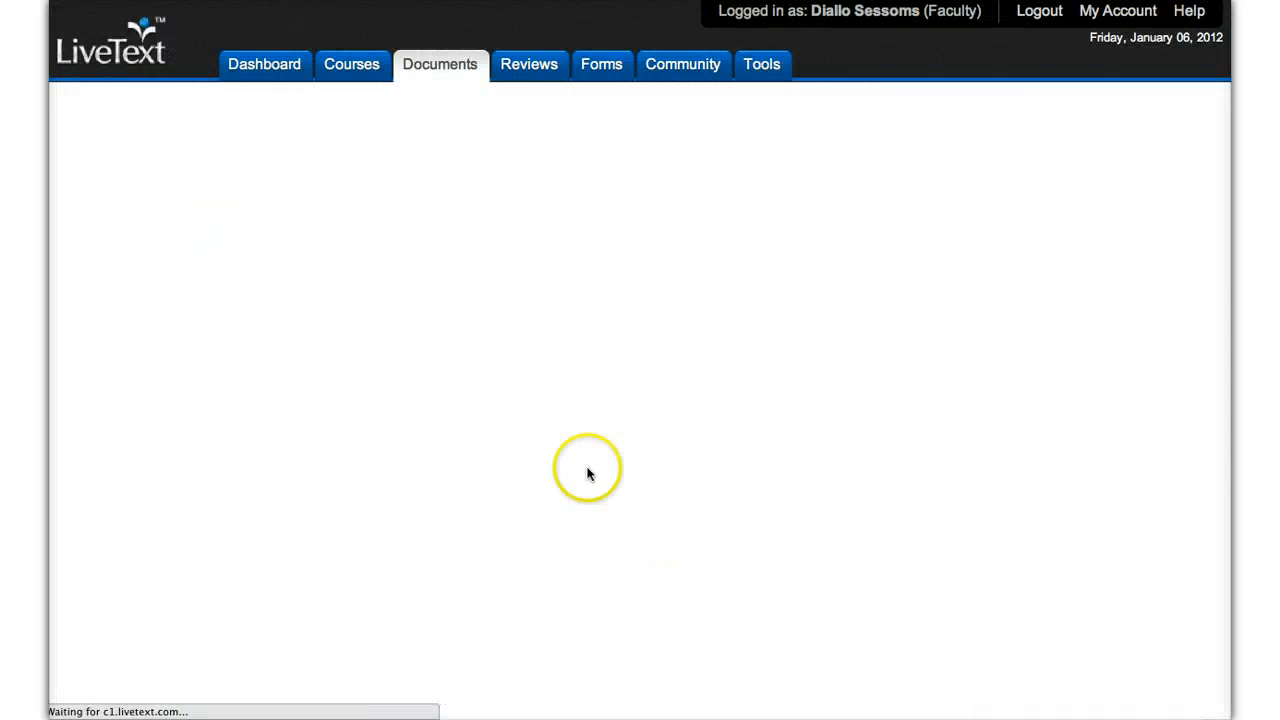
{"action": "scroll", "coordinate": [510, 558], "scroll_direction": "down", "scroll_amount": 2}
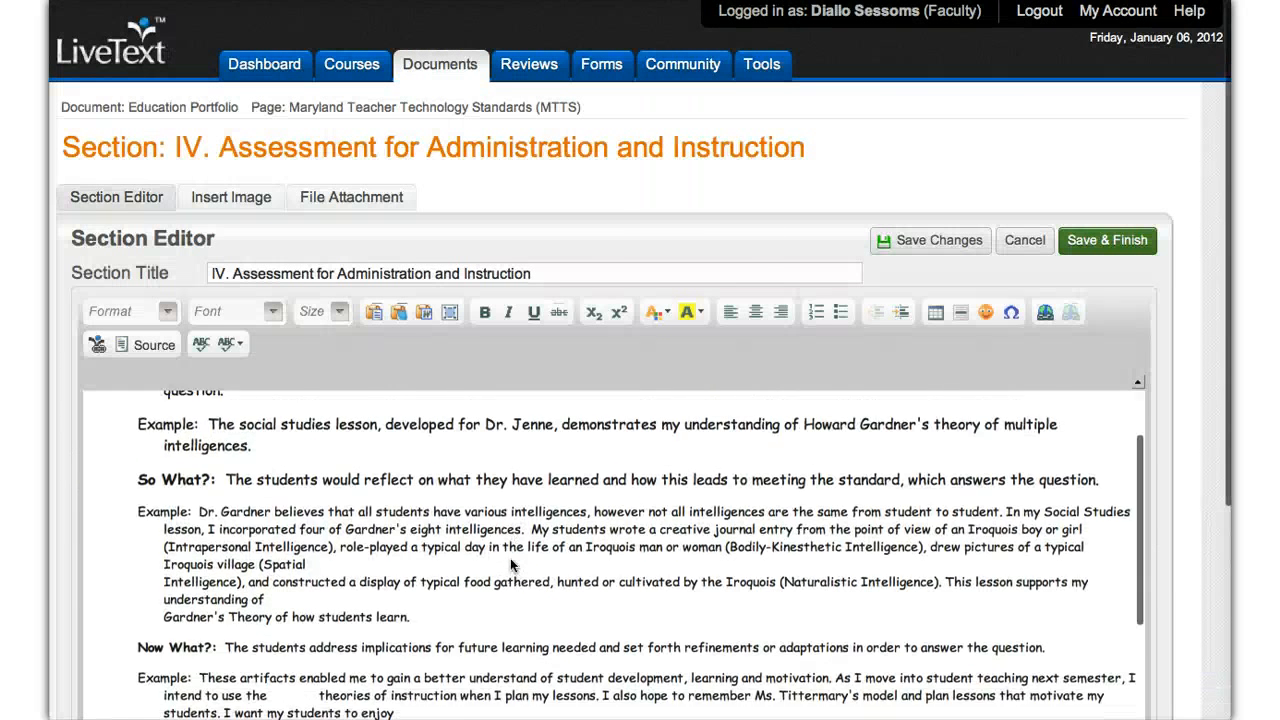
{"action": "scroll", "coordinate": [510, 558], "scroll_direction": "up", "scroll_amount": 3}
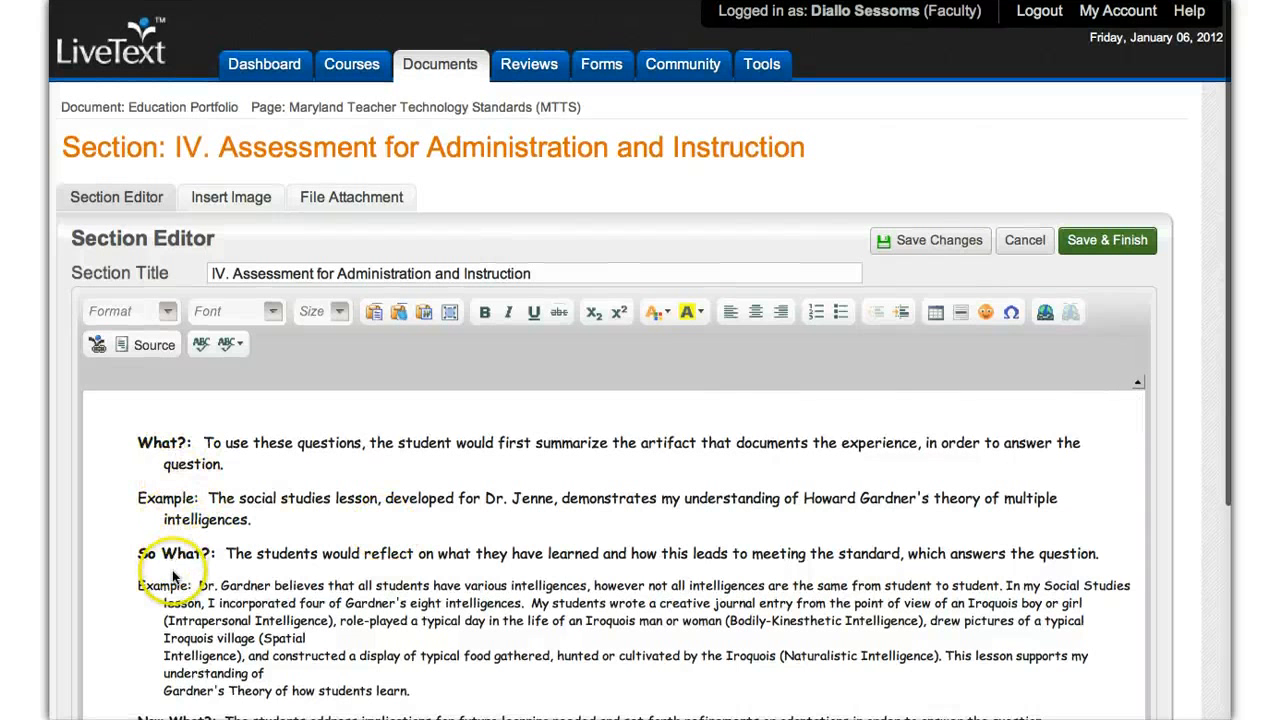
{"action": "scroll", "coordinate": [173, 570], "scroll_direction": "down", "scroll_amount": 1}
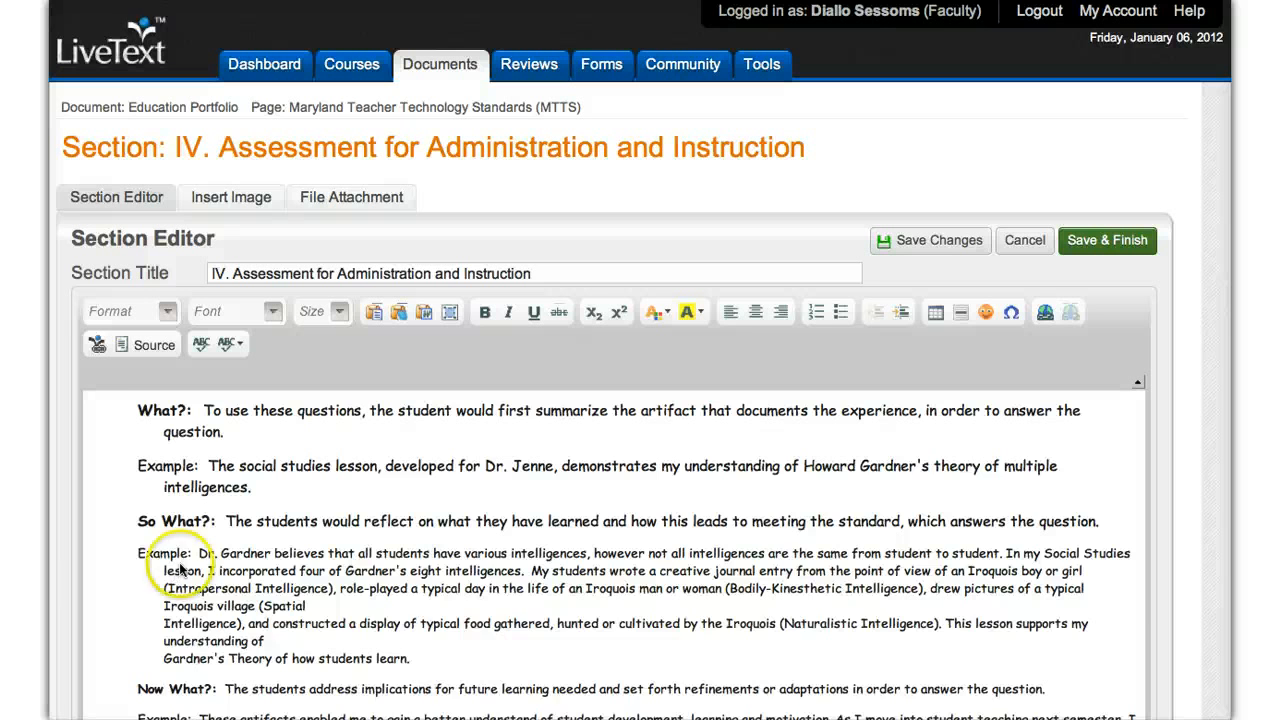
Step: Read the remaining What, So What and Now What examples in section IV and examine its Image and File Attachment(s) areas
{"action": "scroll", "coordinate": [205, 562], "scroll_direction": "down", "scroll_amount": 1}
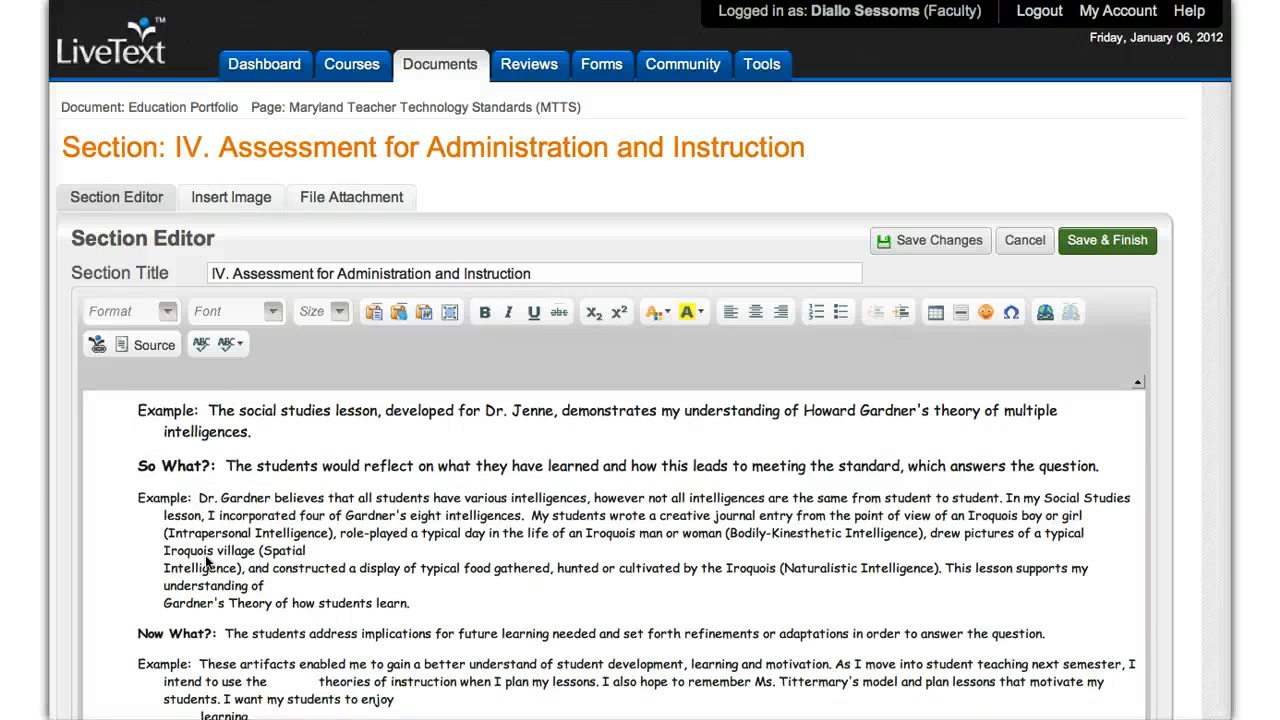
{"action": "scroll", "coordinate": [205, 557], "scroll_direction": "down", "scroll_amount": 1}
{"action": "scroll", "coordinate": [205, 557], "scroll_direction": "up", "scroll_amount": 1}
{"action": "scroll", "coordinate": [205, 562], "scroll_direction": "down", "scroll_amount": 5}
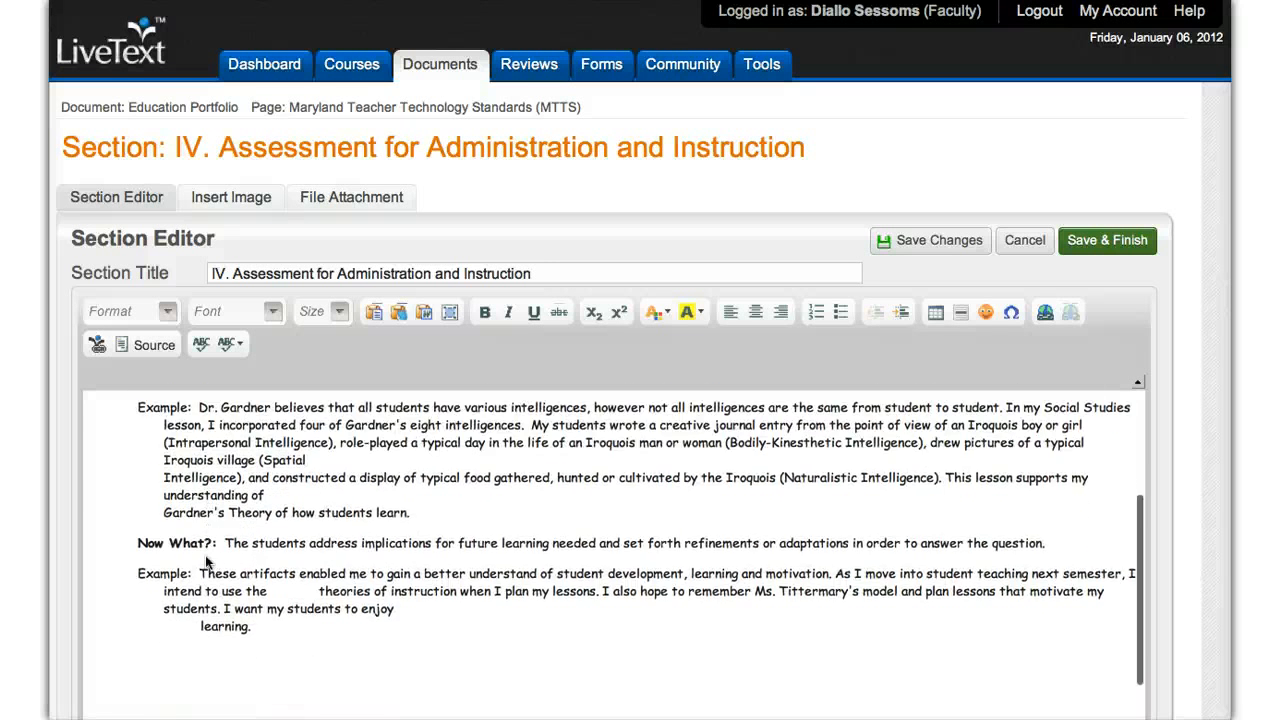
{"action": "scroll", "coordinate": [205, 562], "scroll_direction": "down", "scroll_amount": 3}
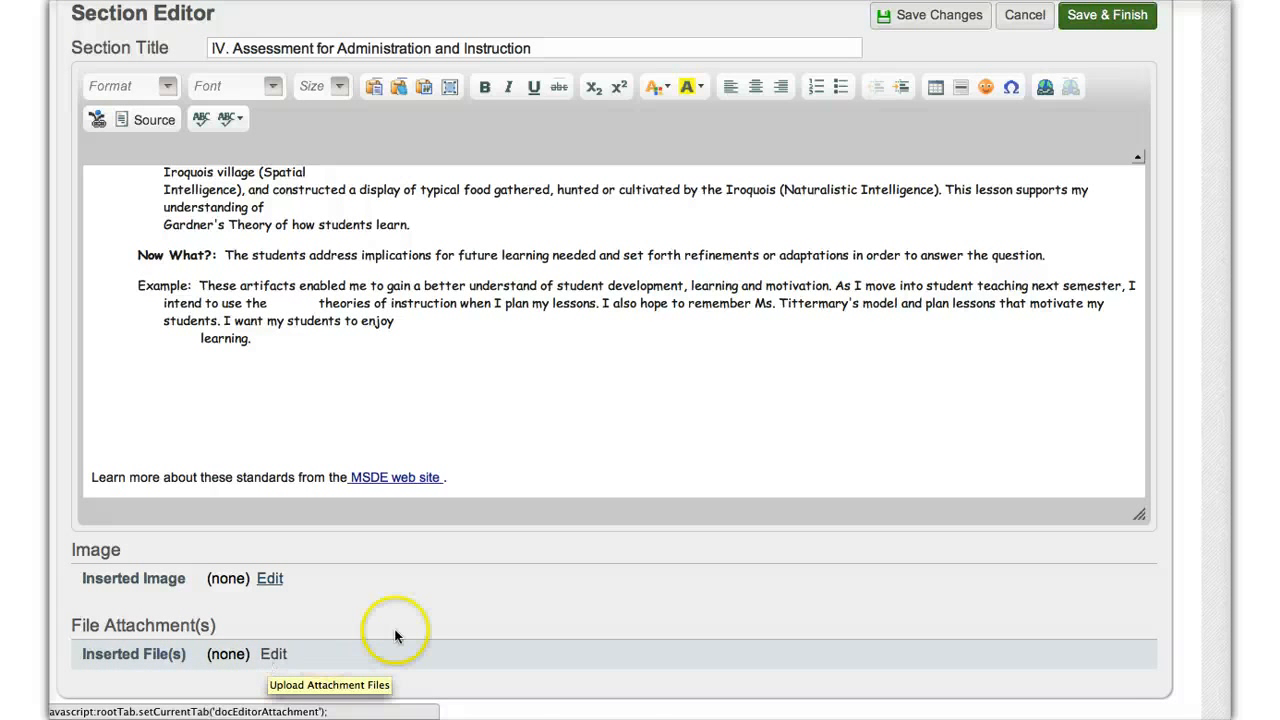
Step: Reread the reflection prompts and examples in section IV, and leave its editor without saving
{"action": "scroll", "coordinate": [398, 632], "scroll_direction": "up", "scroll_amount": 3}
{"action": "left_click", "coordinate": [592, 576]}
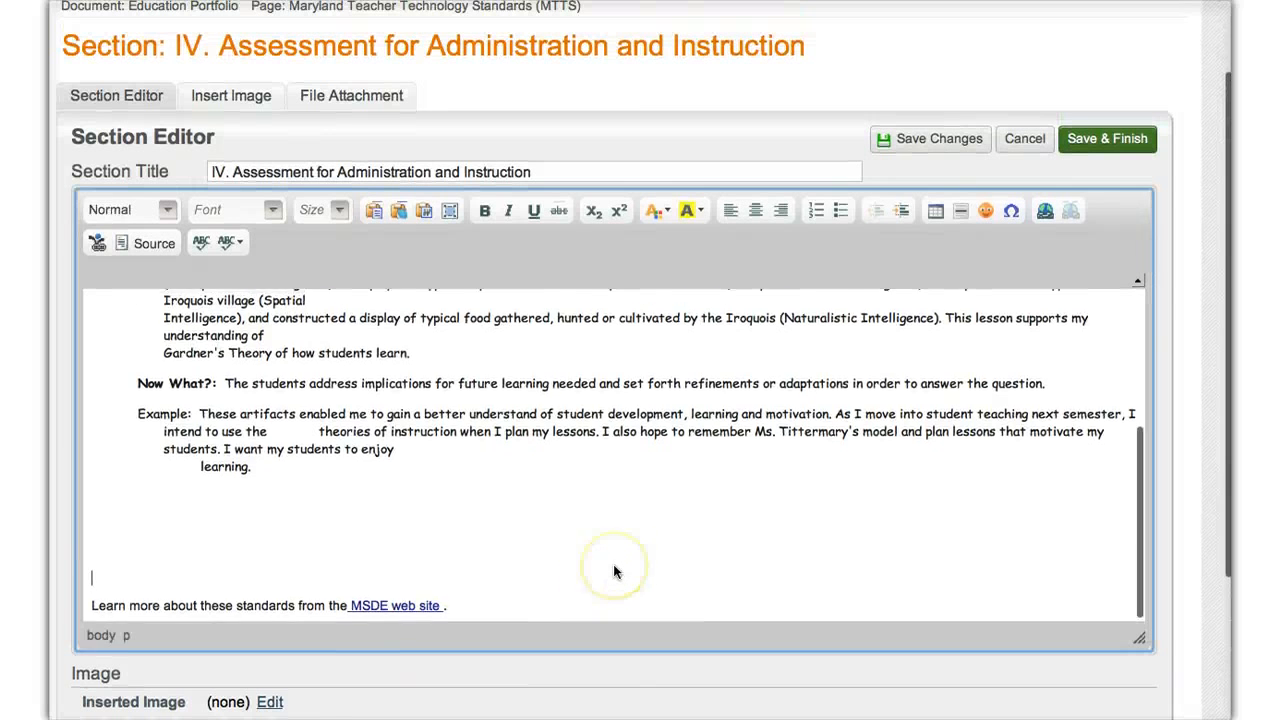
{"action": "scroll", "coordinate": [613, 566], "scroll_direction": "up", "scroll_amount": 3}
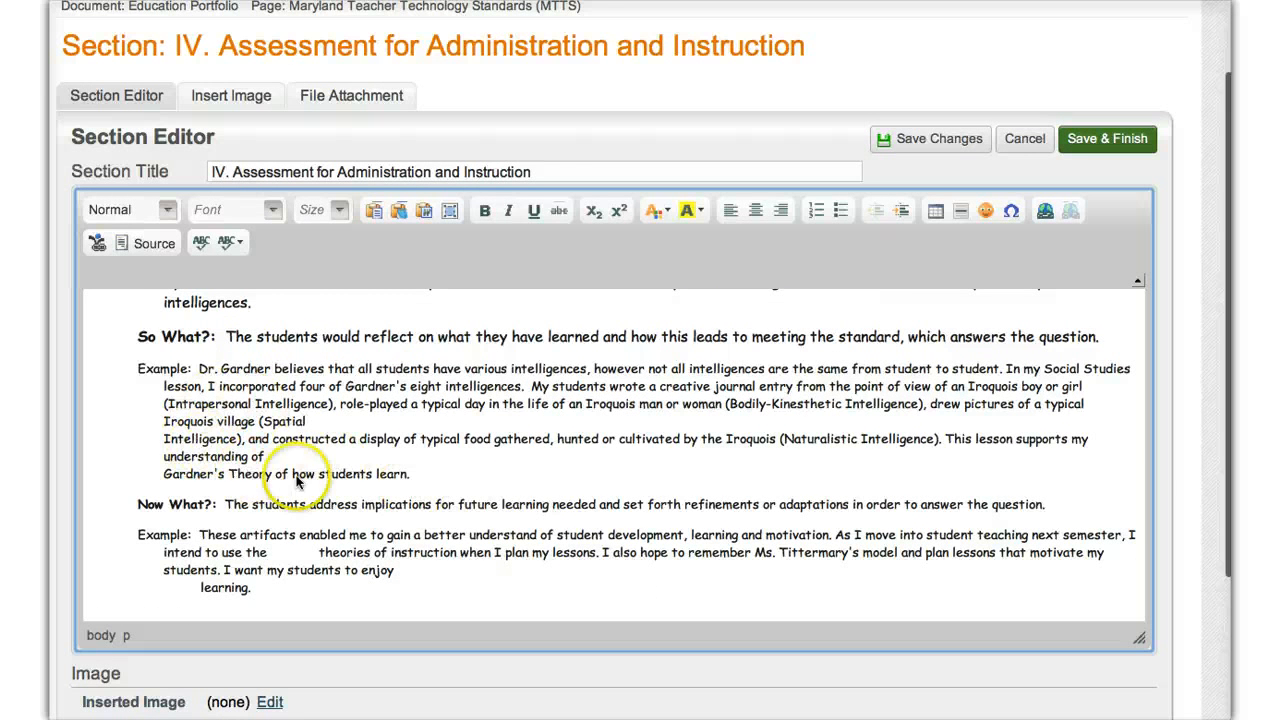
{"action": "scroll", "coordinate": [548, 494], "scroll_direction": "up", "scroll_amount": 5}
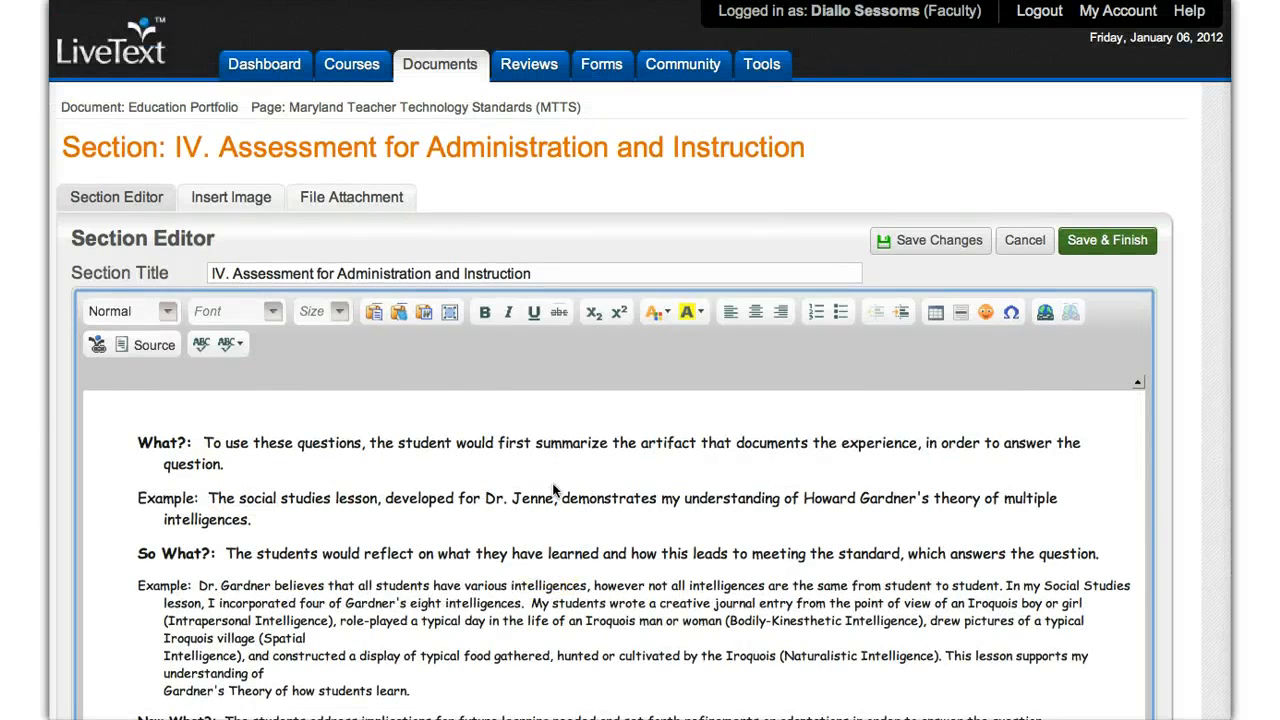
{"action": "scroll", "coordinate": [555, 492], "scroll_direction": "down", "scroll_amount": 2}
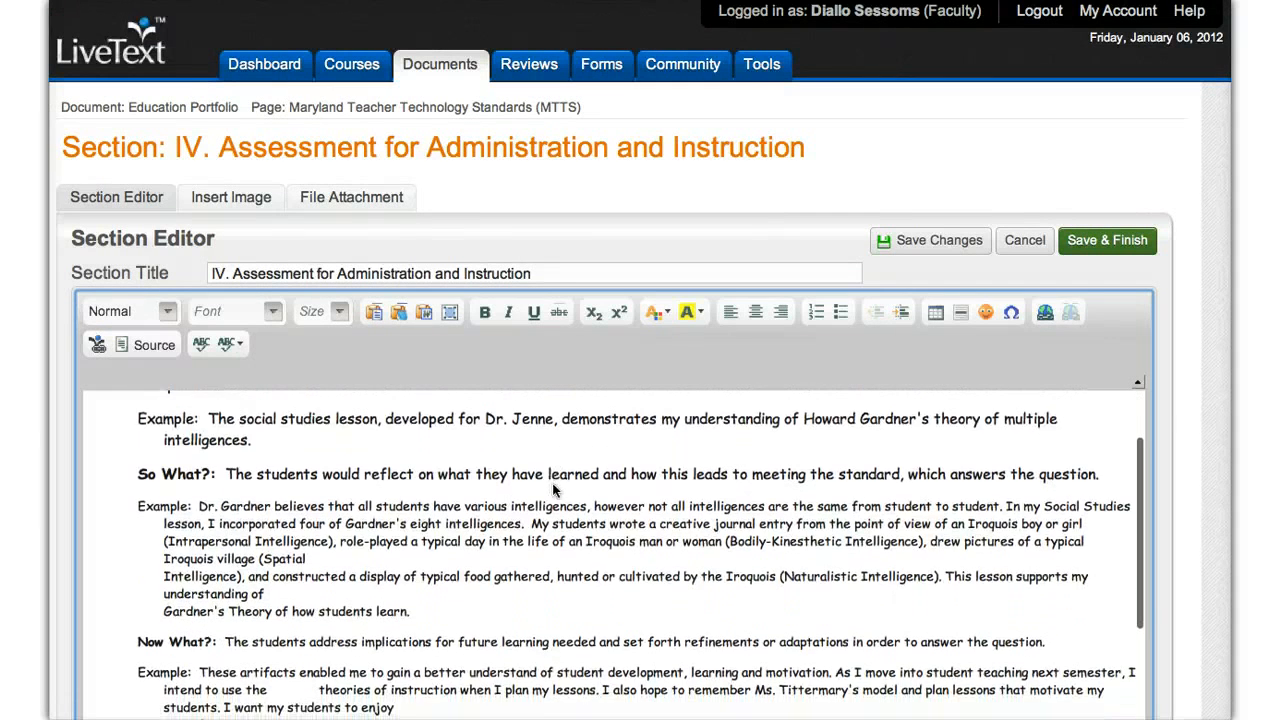
{"action": "scroll", "coordinate": [415, 485], "scroll_direction": "up", "scroll_amount": 2}
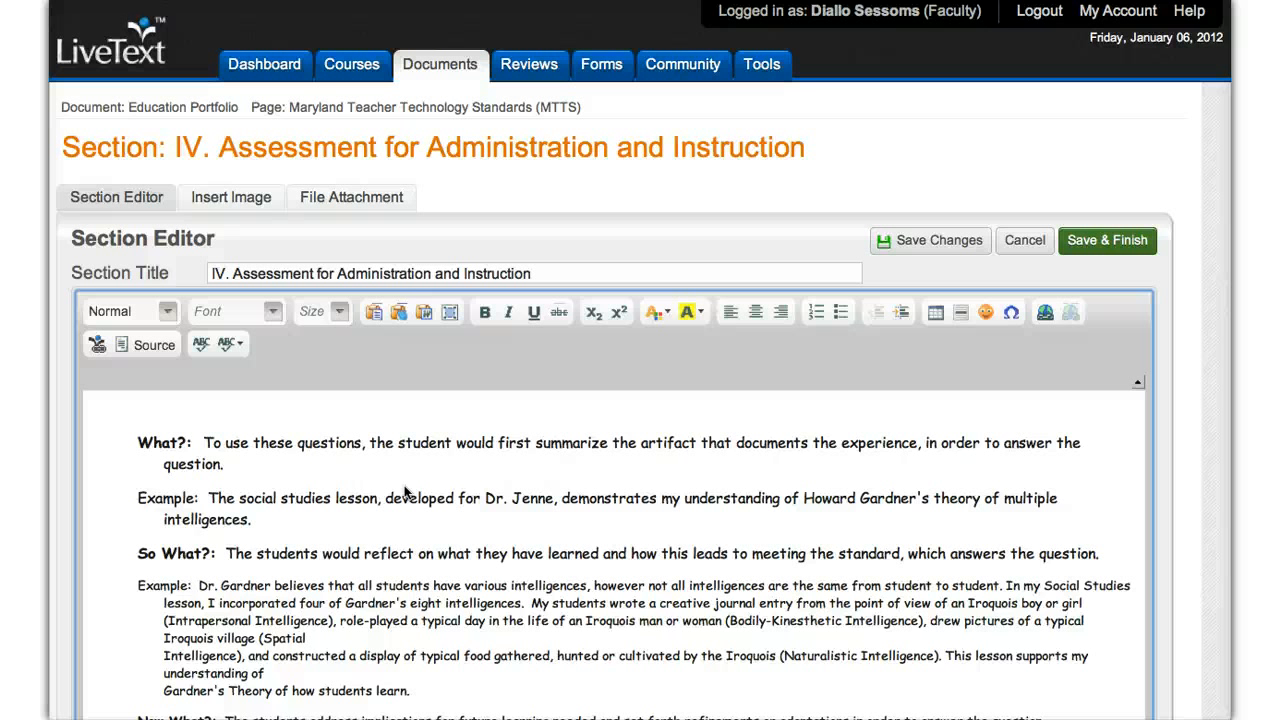
{"action": "scroll", "coordinate": [405, 490], "scroll_direction": "down", "scroll_amount": 2}
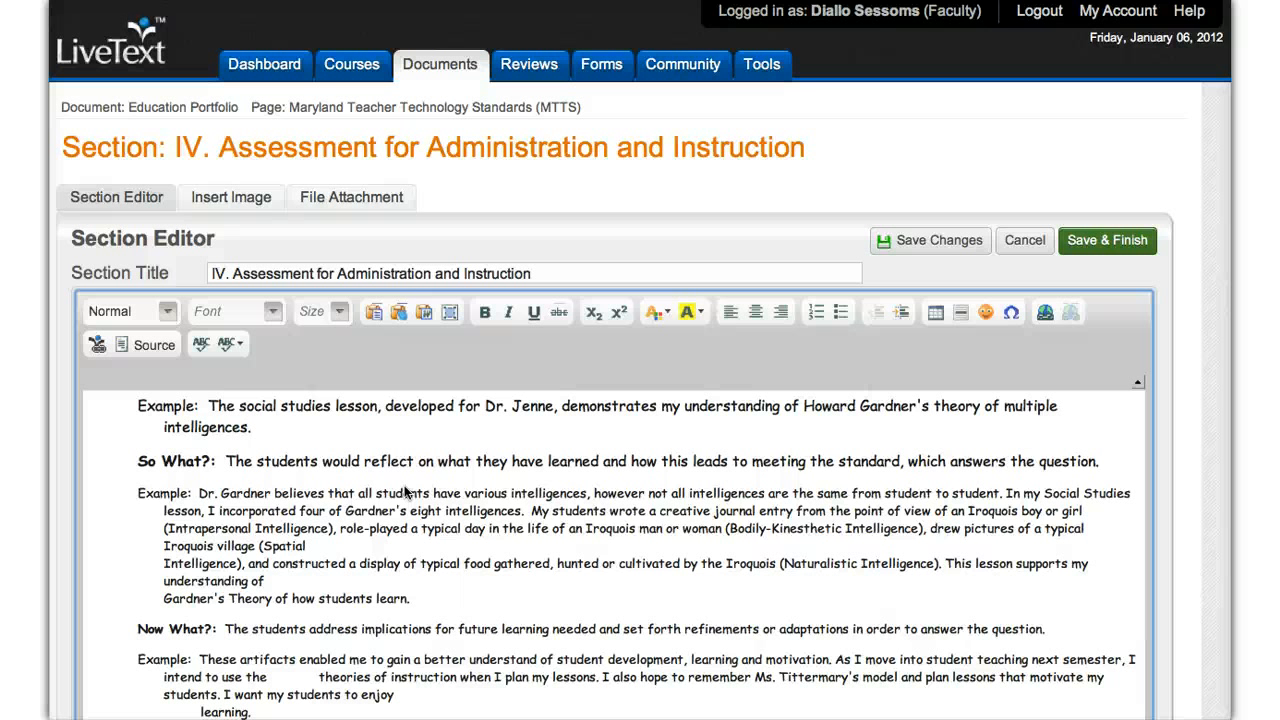
{"action": "scroll", "coordinate": [405, 490], "scroll_direction": "up", "scroll_amount": 2}
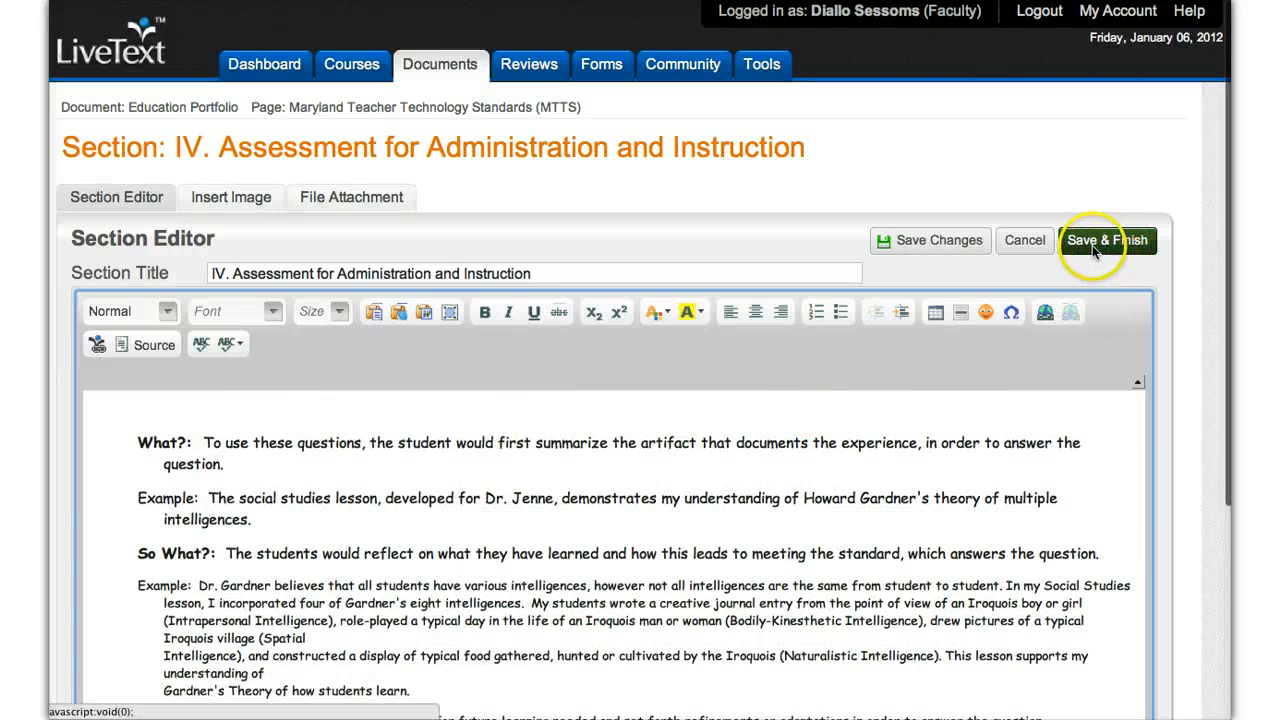
{"action": "left_click", "coordinate": [1020, 243]}
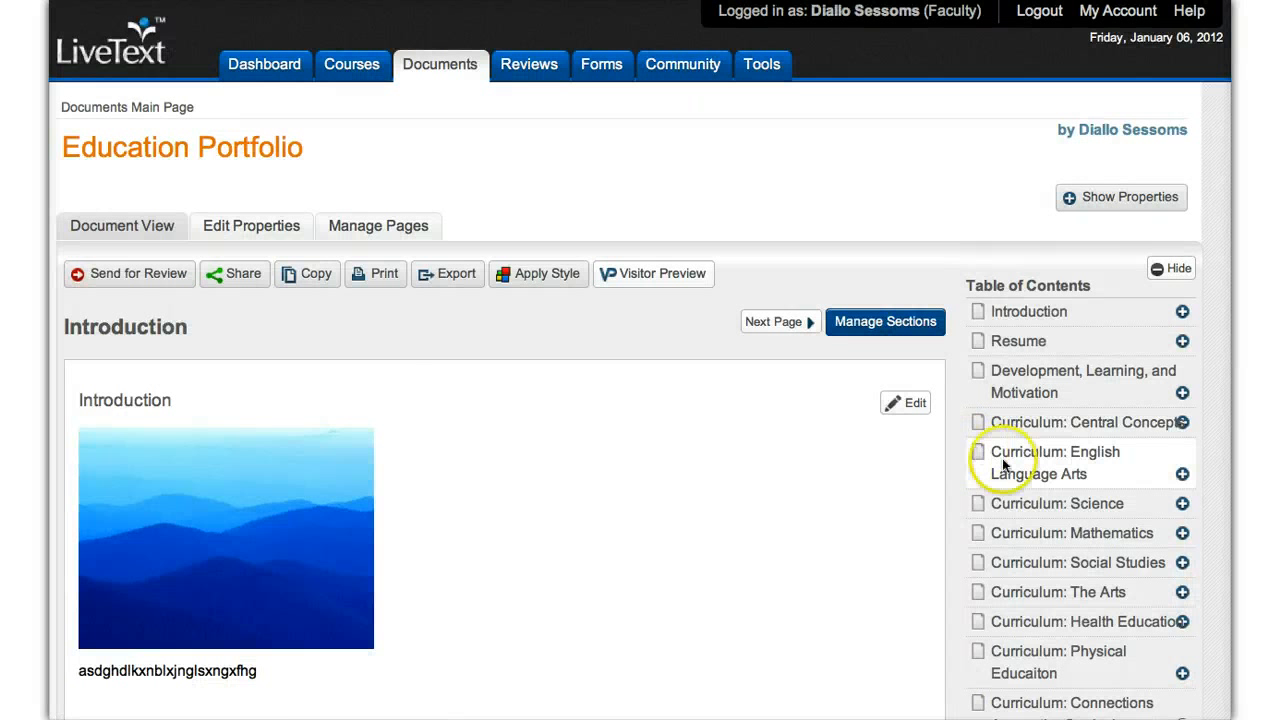
Step: Look through the portfolio's table of contents from the Curriculum pages down to the Maryland Teacher Technology Standards (MTTS) page
{"action": "scroll", "coordinate": [1031, 493], "scroll_direction": "down", "scroll_amount": 1}
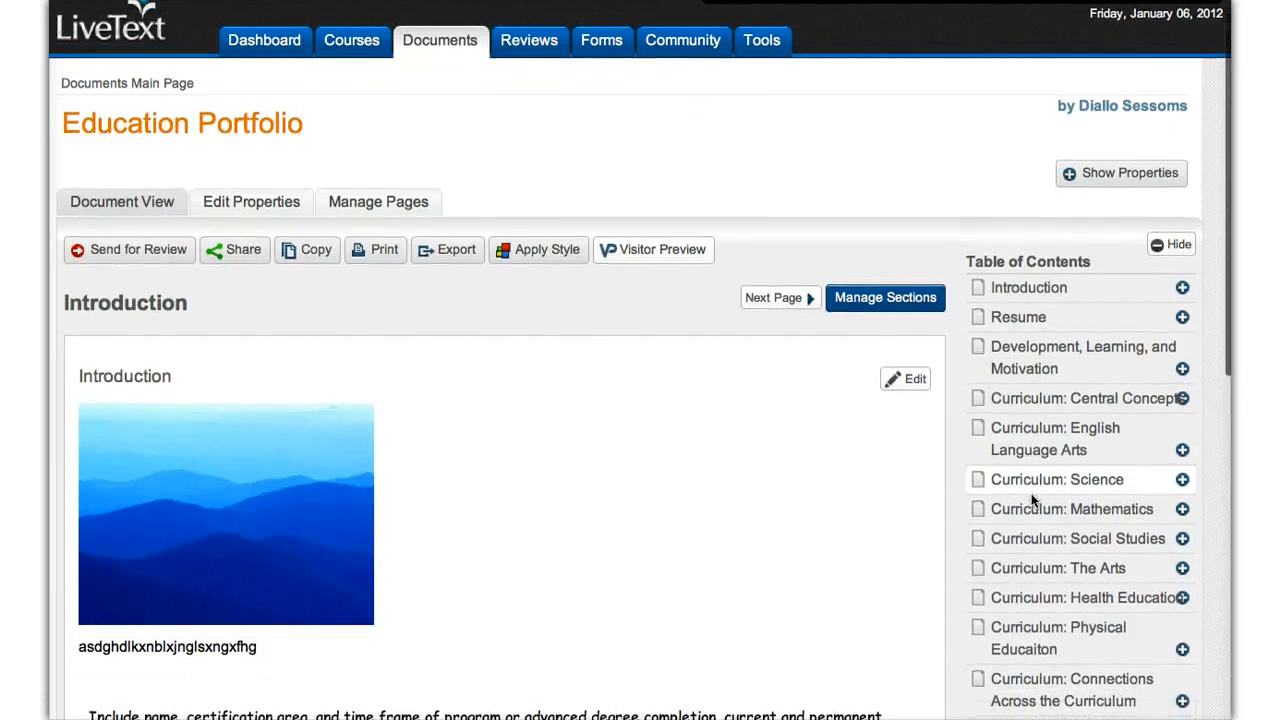
{"action": "left_click", "coordinate": [1040, 450]}
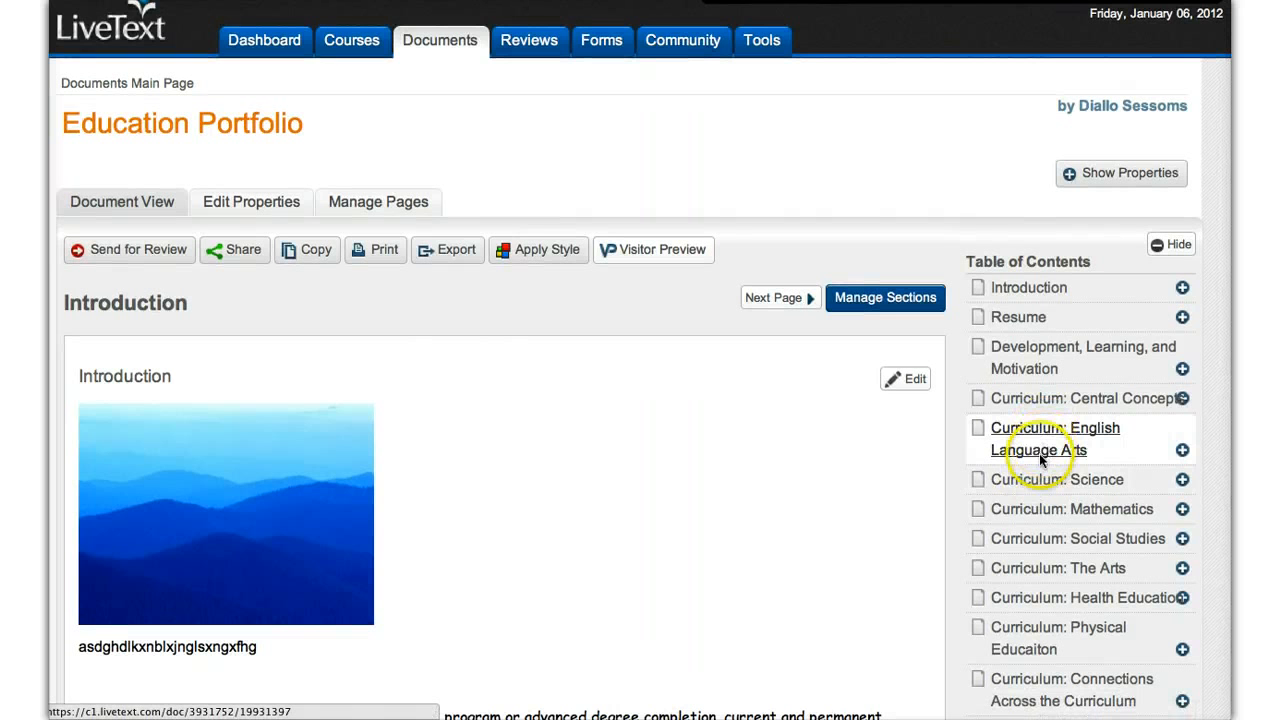
{"action": "scroll", "coordinate": [1045, 440], "scroll_direction": "down", "scroll_amount": 3}
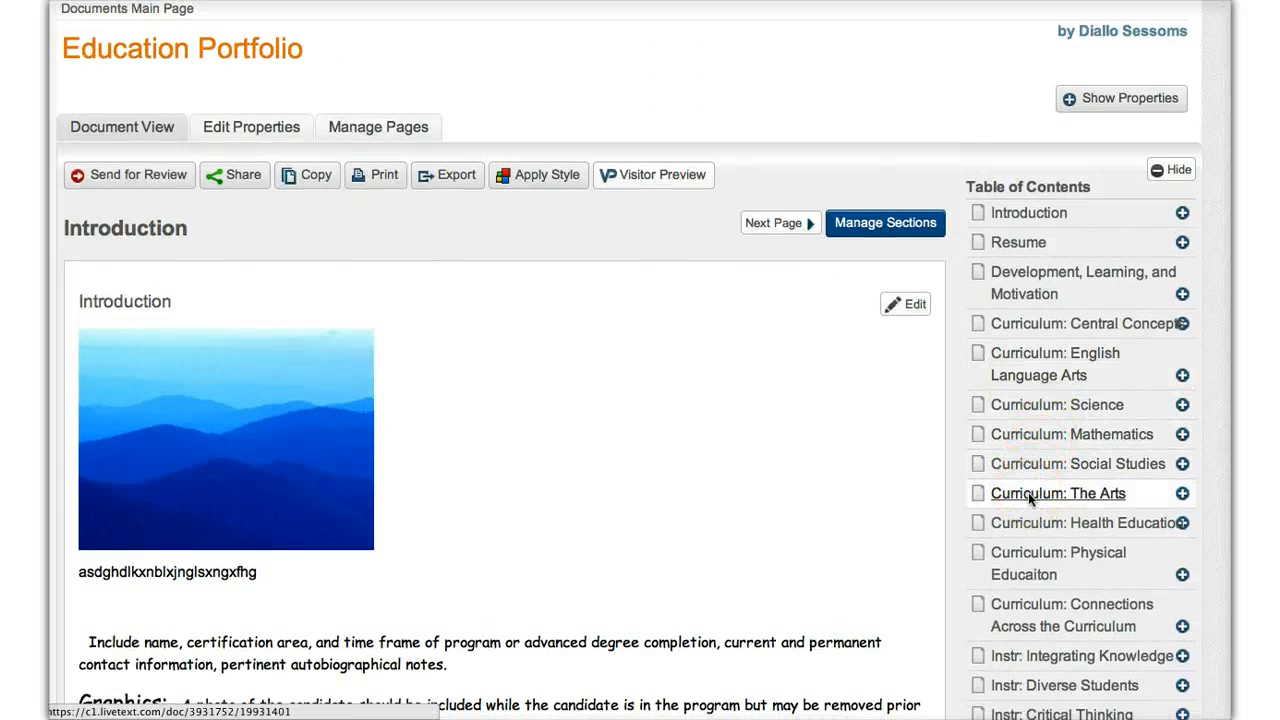
{"action": "scroll", "coordinate": [1028, 492], "scroll_direction": "down", "scroll_amount": 10}
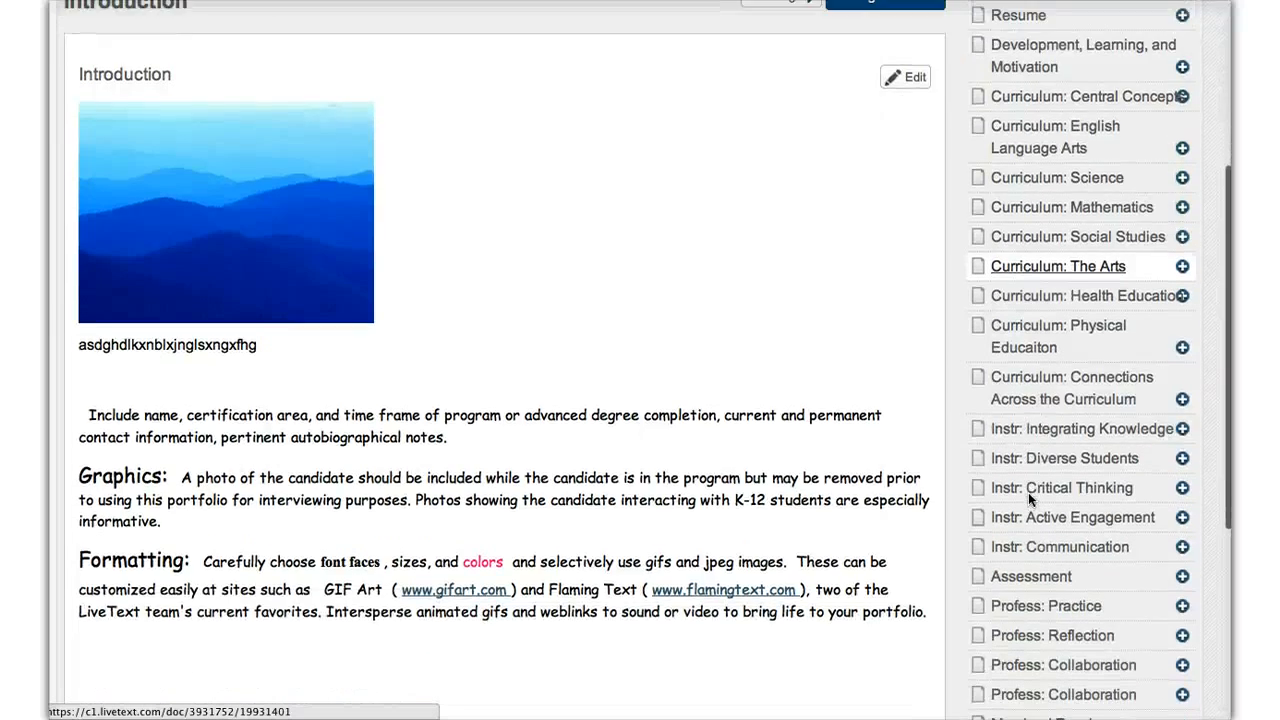
{"action": "scroll", "coordinate": [1028, 499], "scroll_direction": "down", "scroll_amount": 4}
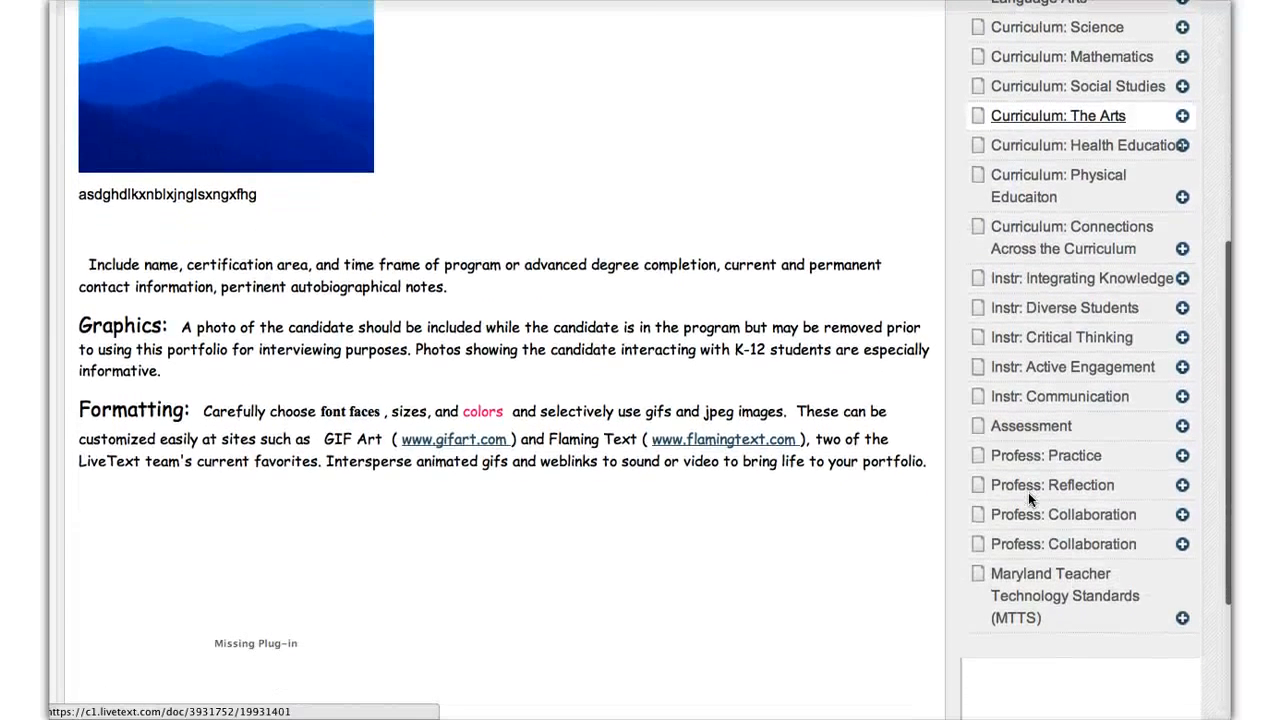
{"action": "scroll", "coordinate": [1028, 499], "scroll_direction": "up", "scroll_amount": 2}
{"action": "scroll", "coordinate": [1028, 492], "scroll_direction": "up", "scroll_amount": 4}
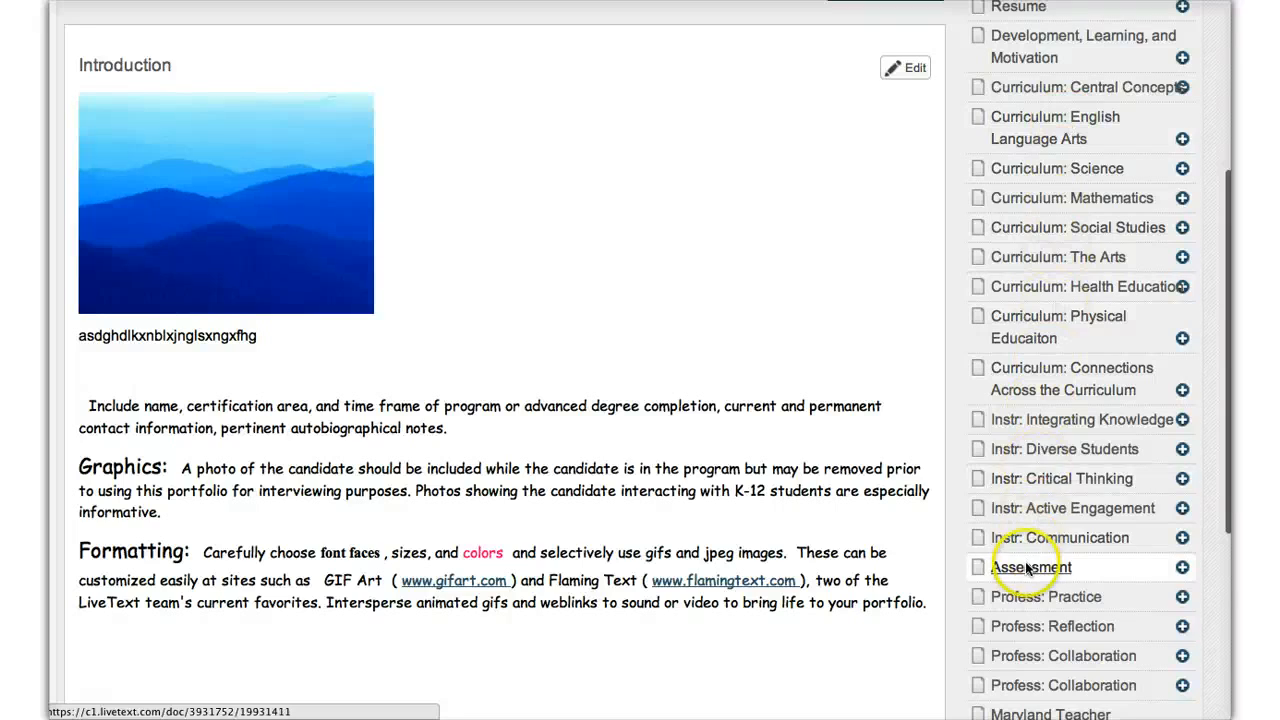
{"action": "scroll", "coordinate": [645, 268], "scroll_direction": "up", "scroll_amount": 5}
Step: Review the Introduction page's picture and its text on personal details, Graphics and Formatting
{"action": "scroll", "coordinate": [645, 268], "scroll_direction": "down", "scroll_amount": 4}
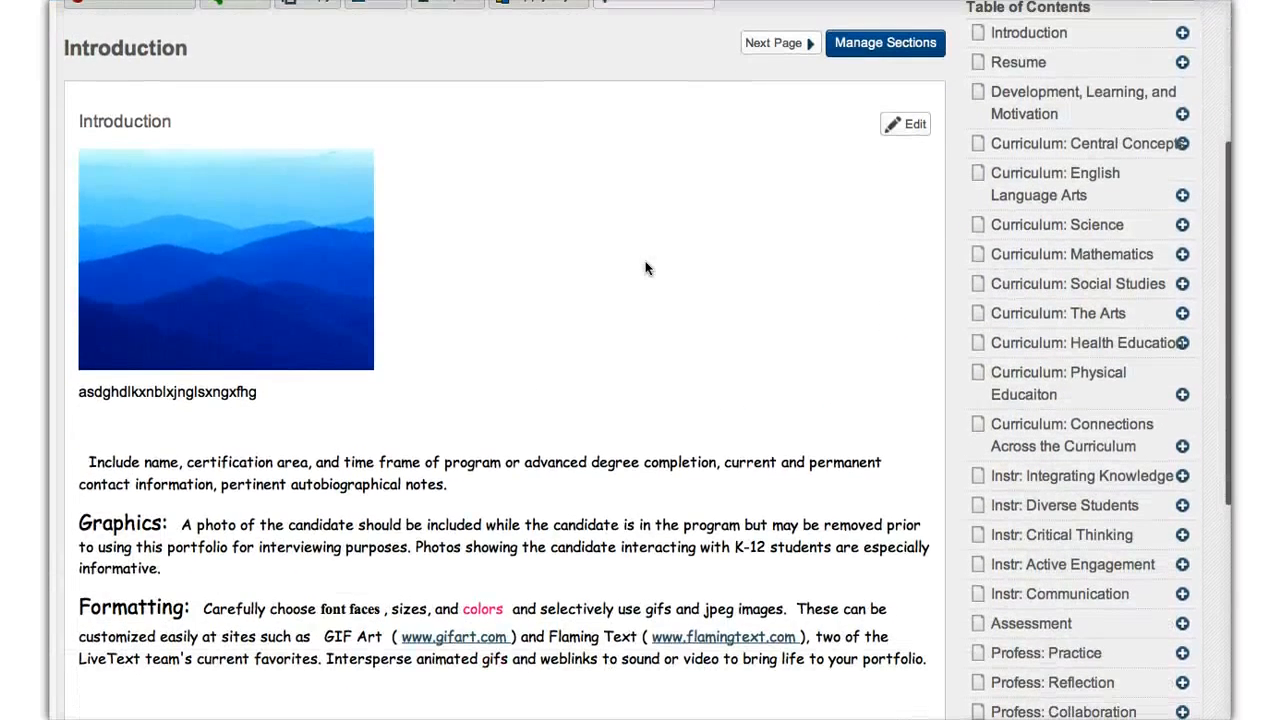
{"action": "scroll", "coordinate": [645, 268], "scroll_direction": "down", "scroll_amount": 3}
{"action": "scroll", "coordinate": [645, 268], "scroll_direction": "up", "scroll_amount": 5}
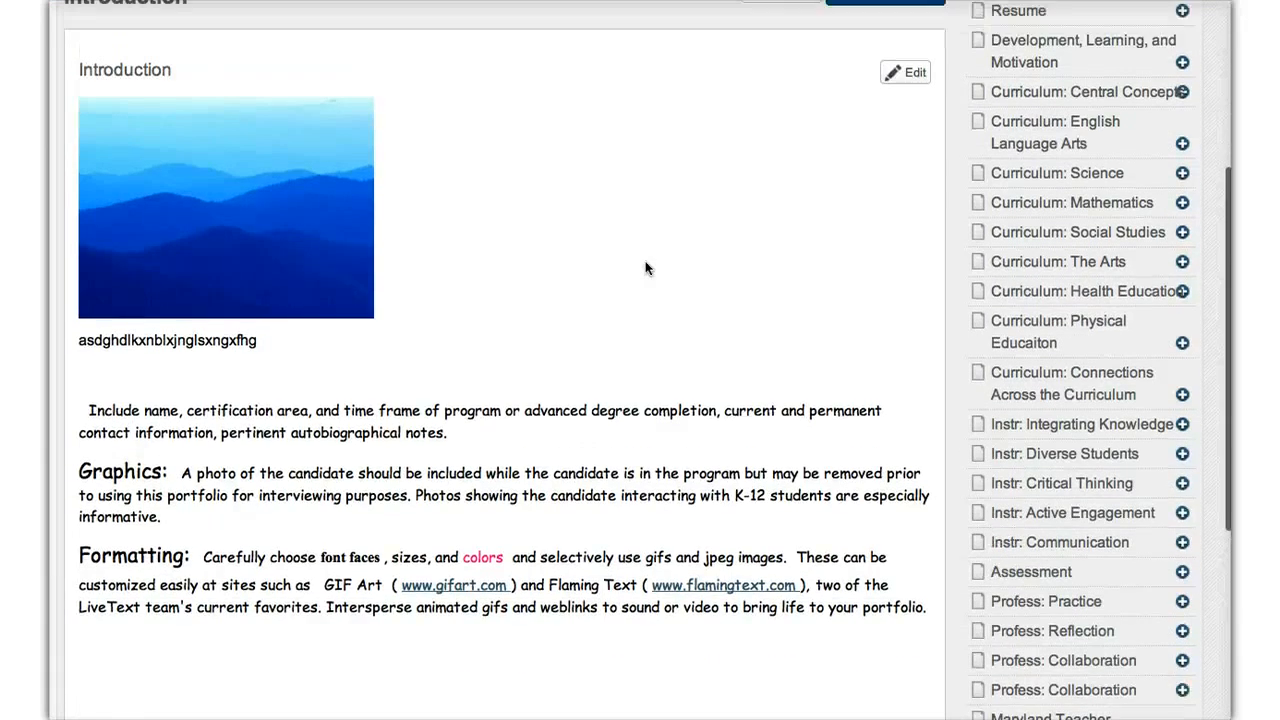
{"action": "scroll", "coordinate": [645, 268], "scroll_direction": "down", "scroll_amount": 3}
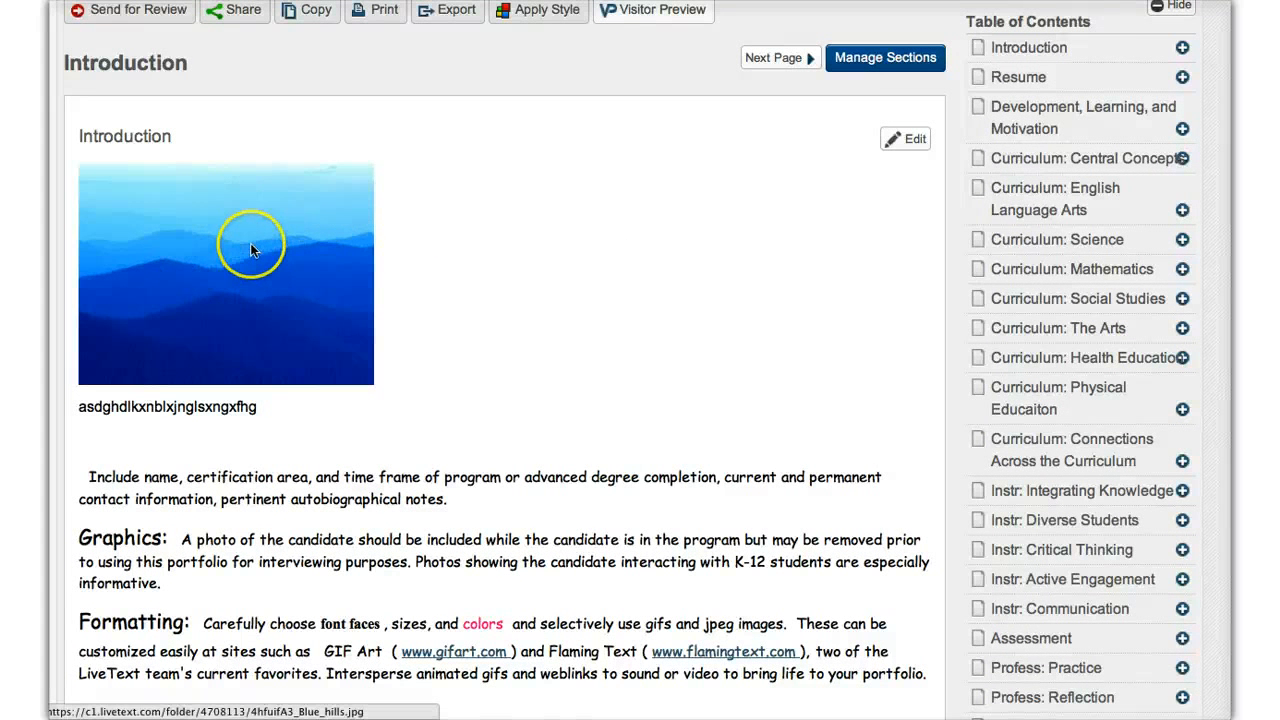
{"action": "scroll", "coordinate": [612, 510], "scroll_direction": "down", "scroll_amount": 6}
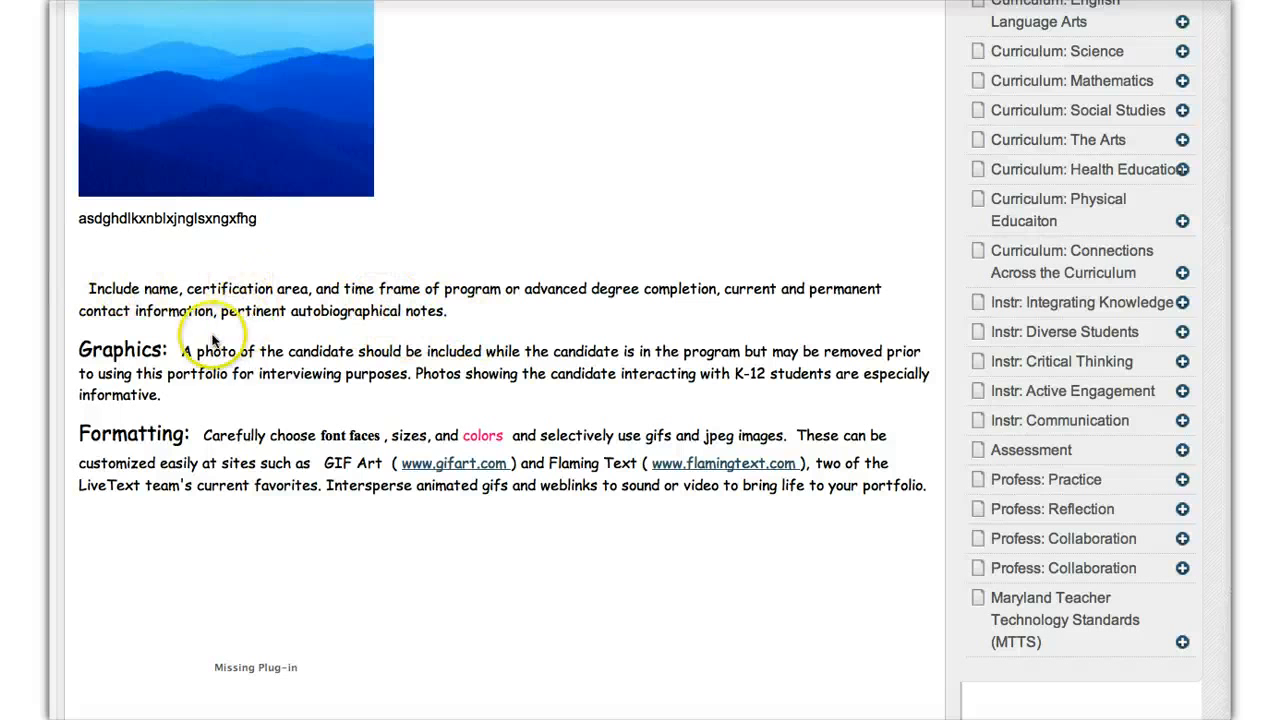
{"action": "scroll", "coordinate": [340, 440], "scroll_direction": "up", "scroll_amount": 4}
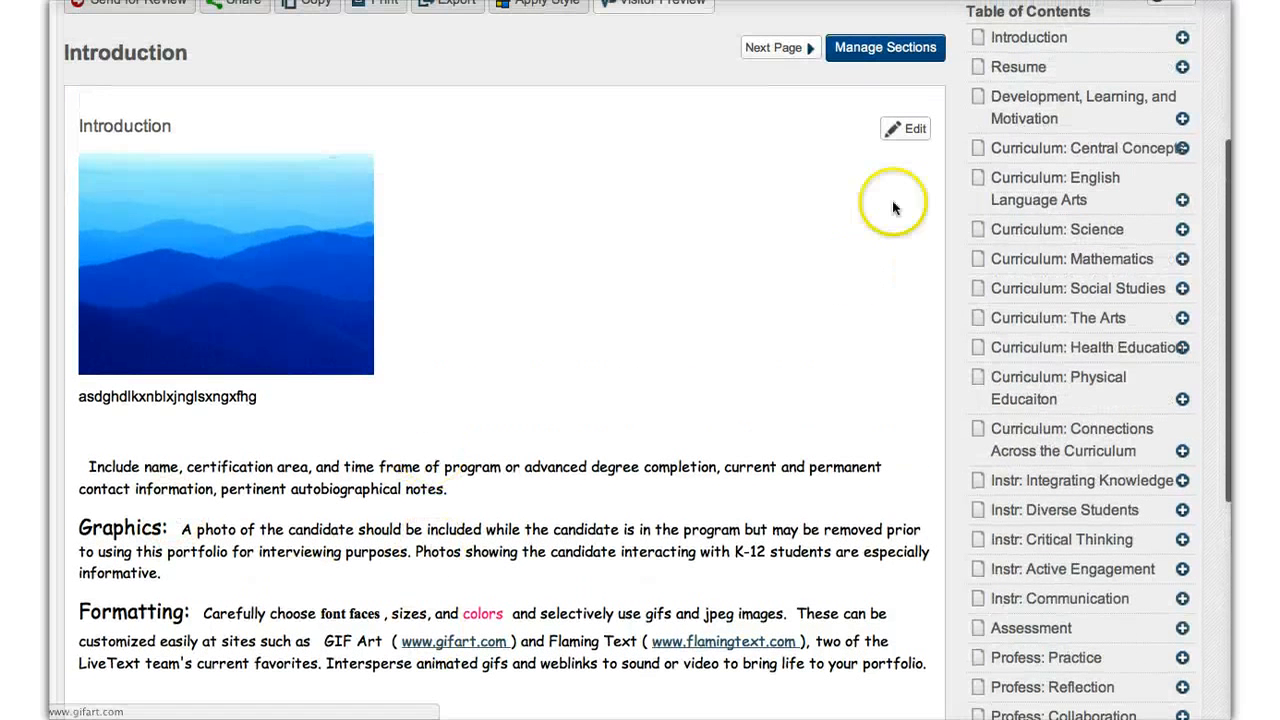
Step: Open the Introduction section for editing and review its guidance text and embedded Flash object
{"action": "left_click", "coordinate": [895, 133]}
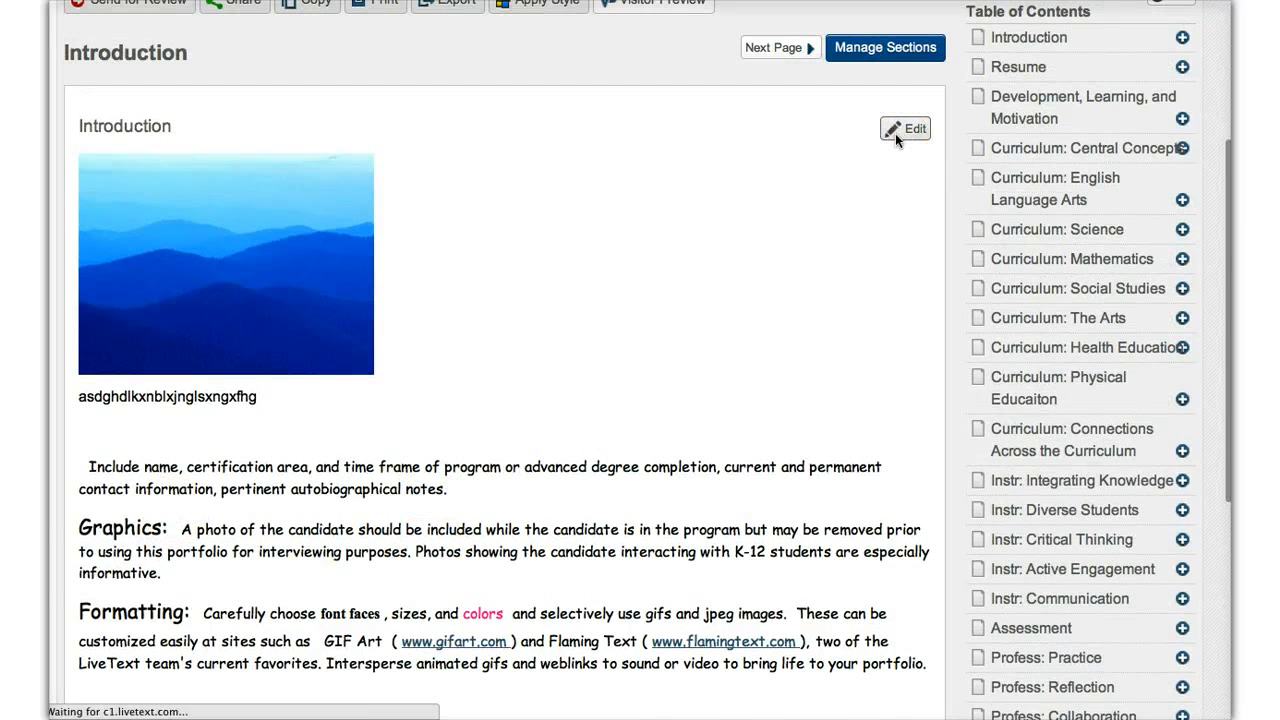
{"action": "scroll", "coordinate": [600, 470], "scroll_direction": "down", "scroll_amount": 4}
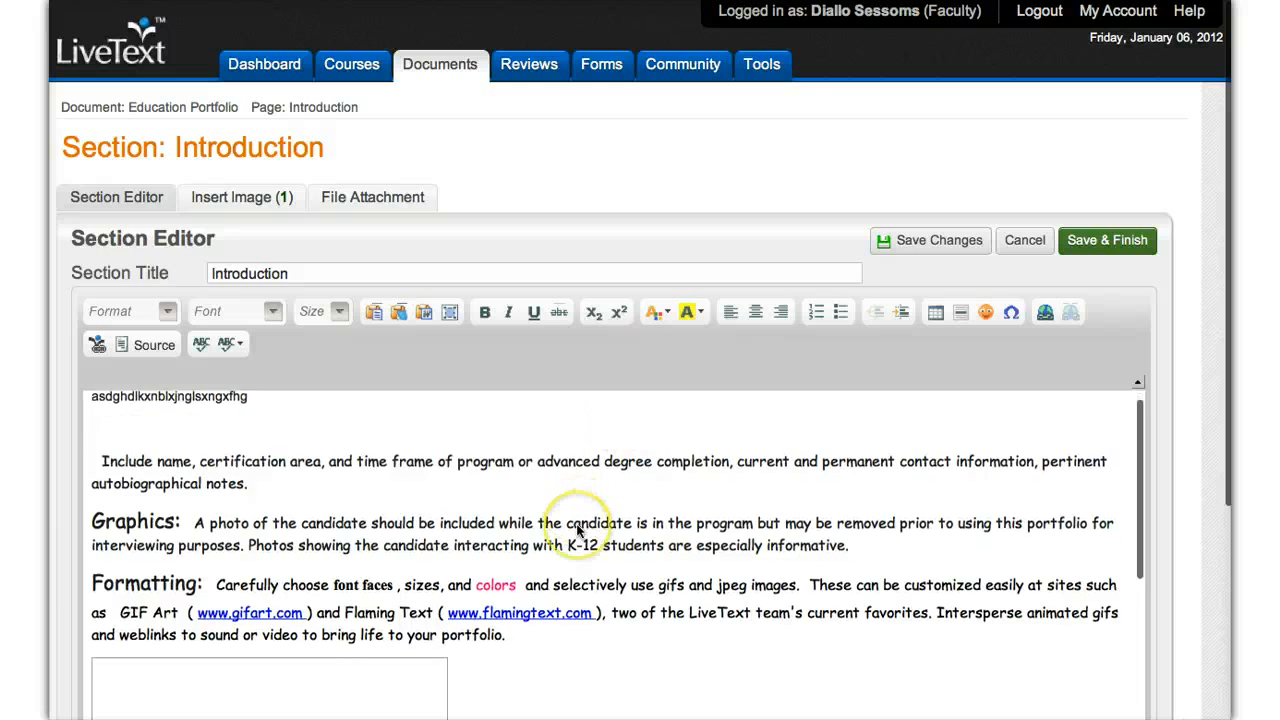
{"action": "scroll", "coordinate": [577, 531], "scroll_direction": "down", "scroll_amount": 5}
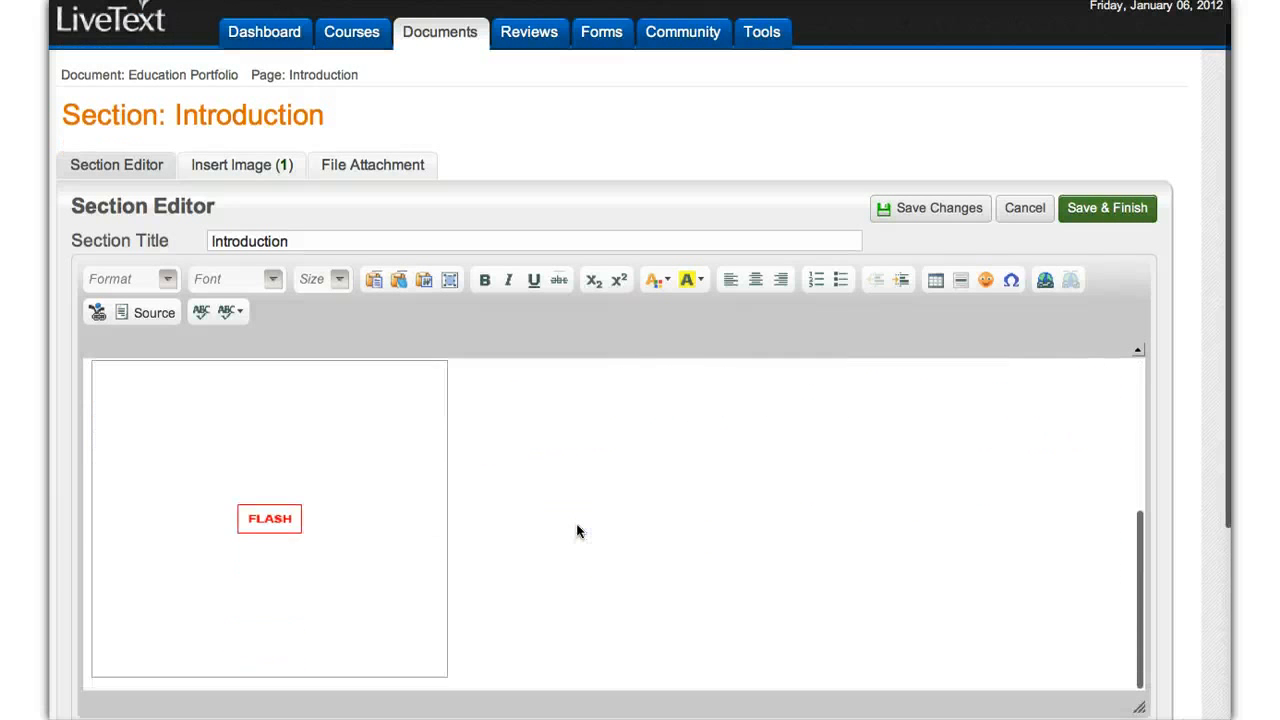
{"action": "scroll", "coordinate": [577, 531], "scroll_direction": "up", "scroll_amount": 3}
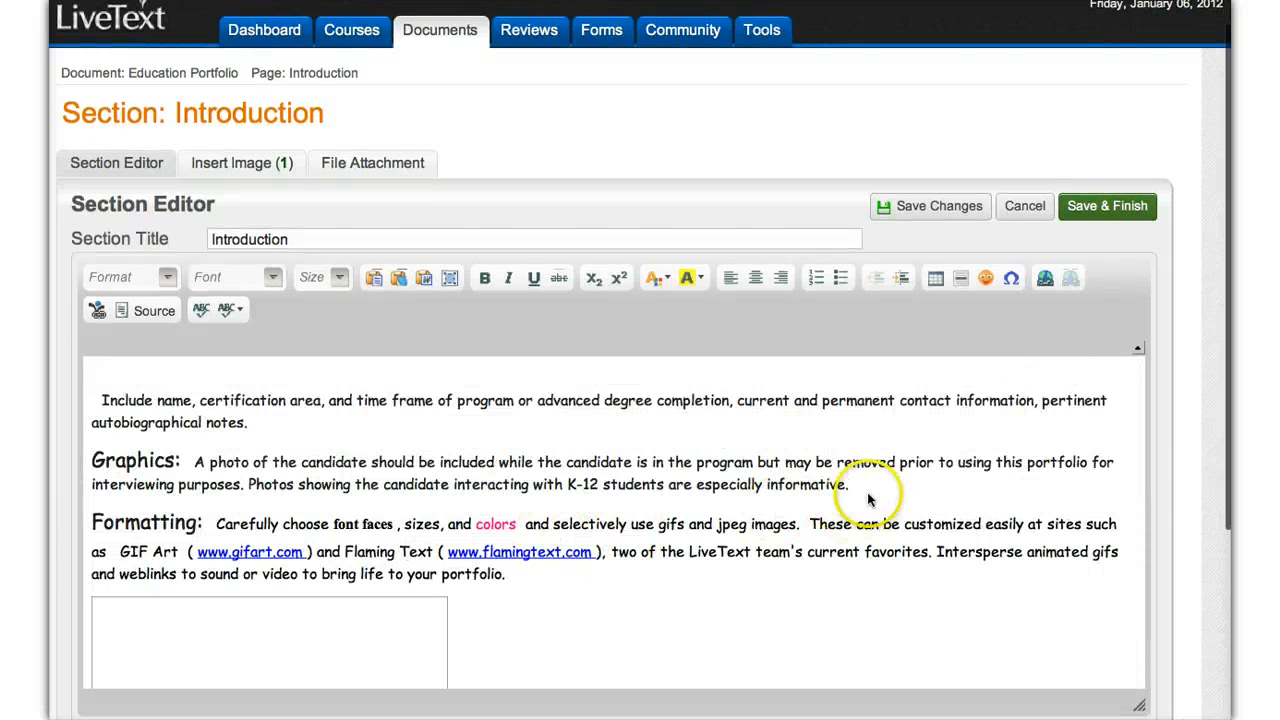
Step: Try deleting the Graphics and Formatting paragraphs from the Introduction section, and cancel the edit without saving
{"action": "left_click_drag", "start_coordinate": [866, 486], "coordinate": [57, 457]}
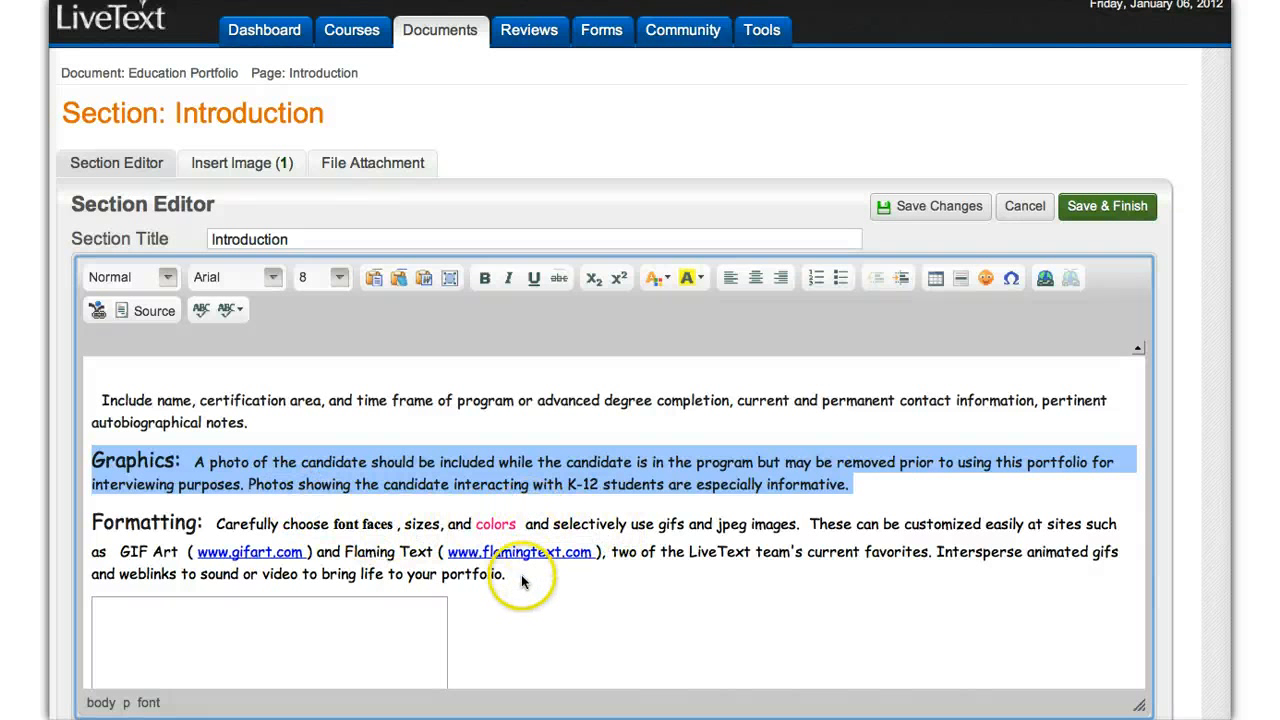
{"action": "left_click_drag", "start_coordinate": [521, 574], "coordinate": [83, 447]}
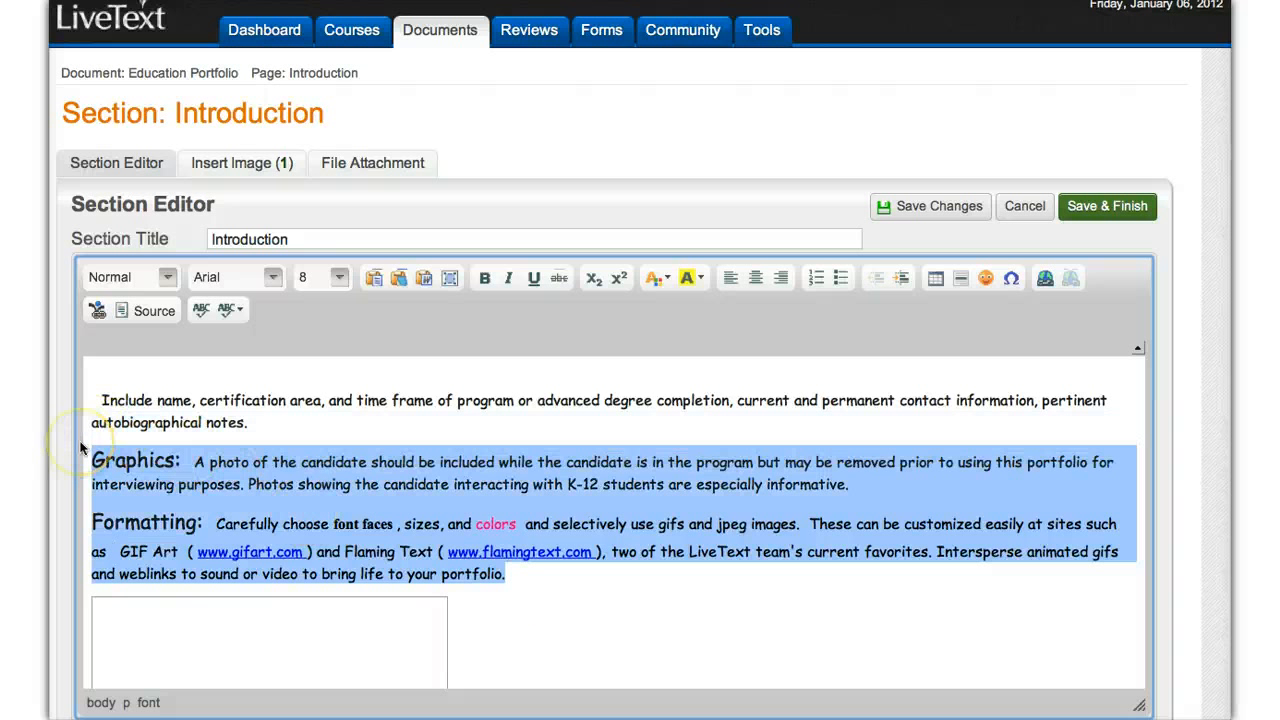
{"action": "key", "text": "Delete"}
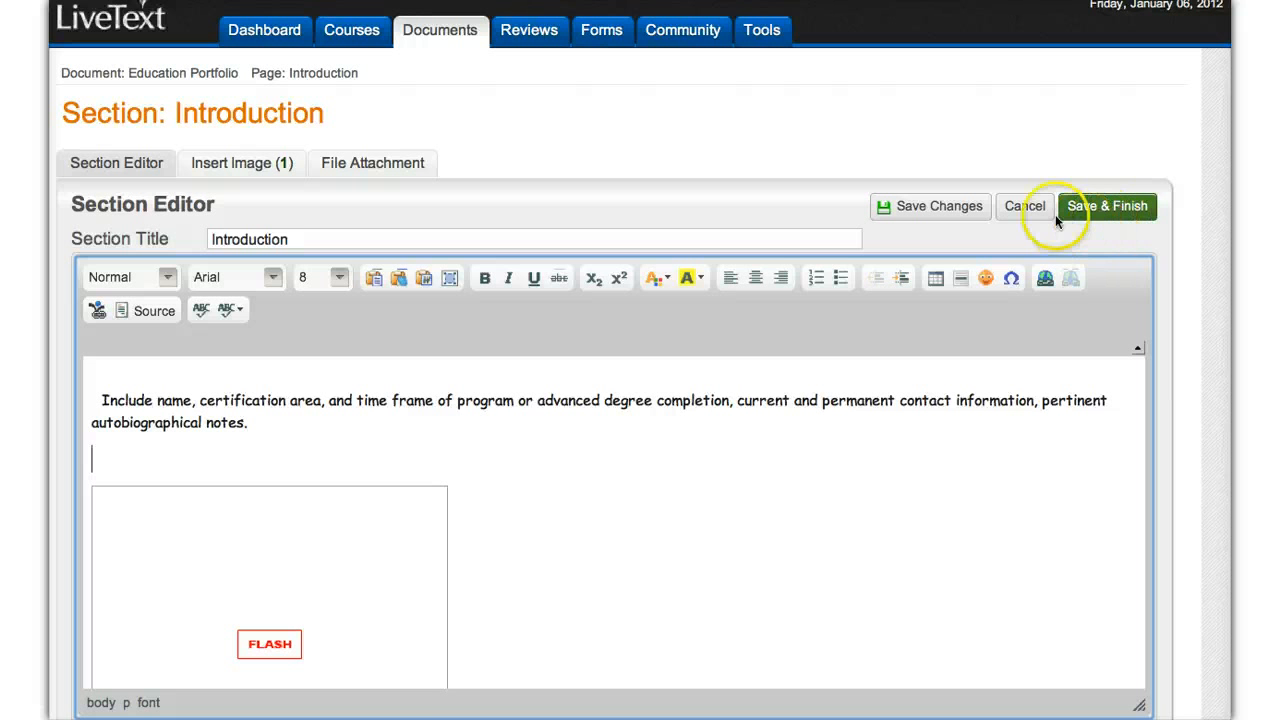
{"action": "left_click", "coordinate": [1024, 210]}
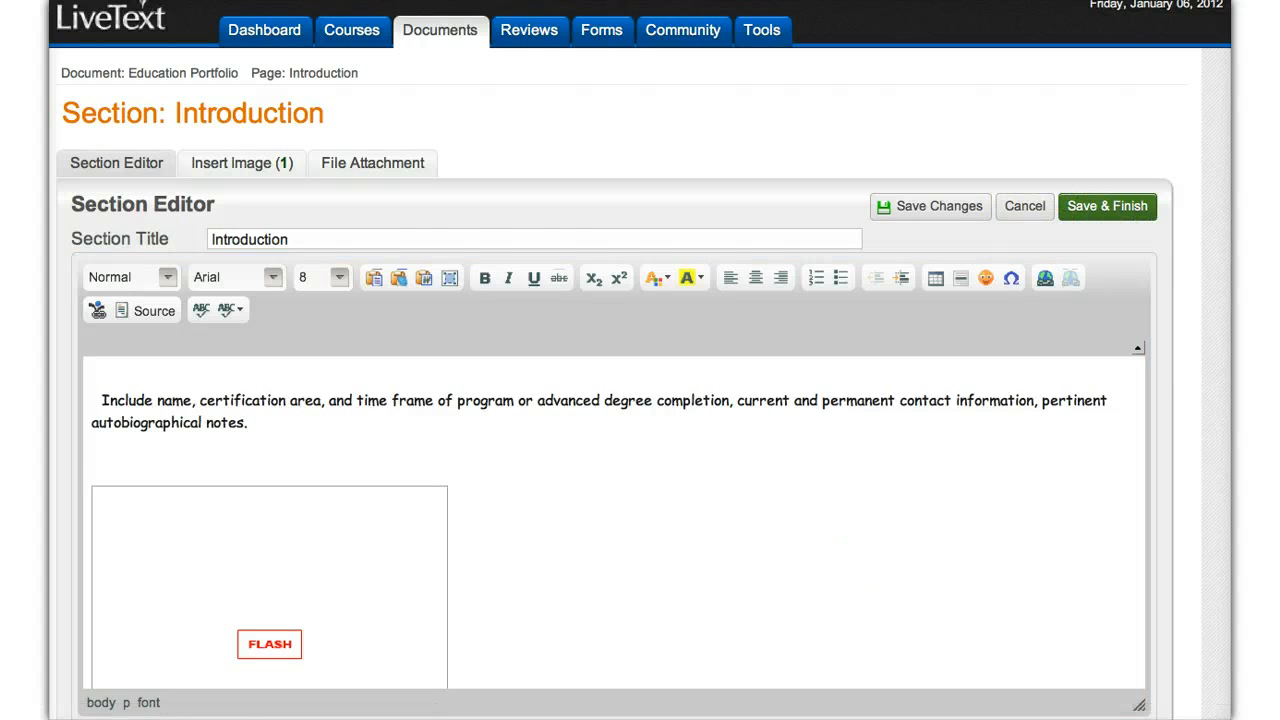
Step: Check the Introduction page's content and the table of contents in the document view
{"action": "scroll", "coordinate": [645, 512], "scroll_direction": "down", "scroll_amount": 3}
{"action": "scroll", "coordinate": [645, 517], "scroll_direction": "down", "scroll_amount": 1}
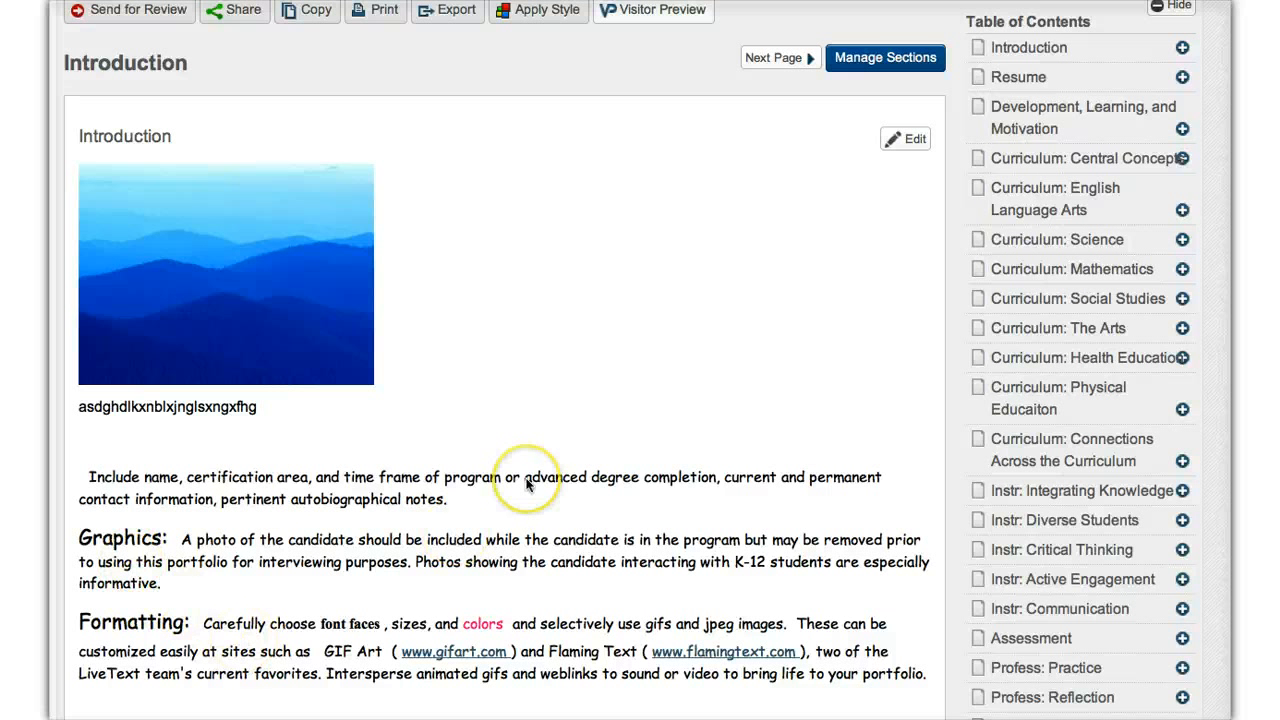
{"action": "scroll", "coordinate": [528, 485], "scroll_direction": "up", "scroll_amount": 4}
{"action": "scroll", "coordinate": [528, 485], "scroll_direction": "up", "scroll_amount": 2}
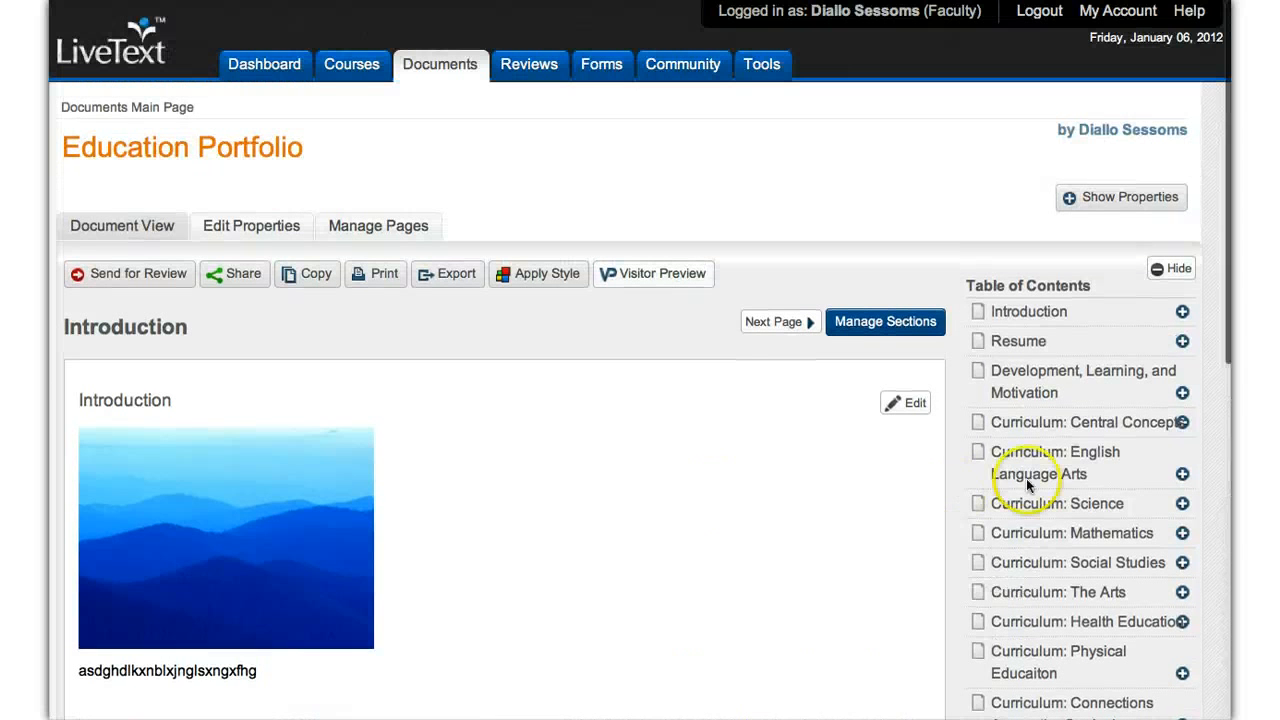
{"action": "scroll", "coordinate": [1035, 485], "scroll_direction": "down", "scroll_amount": 1}
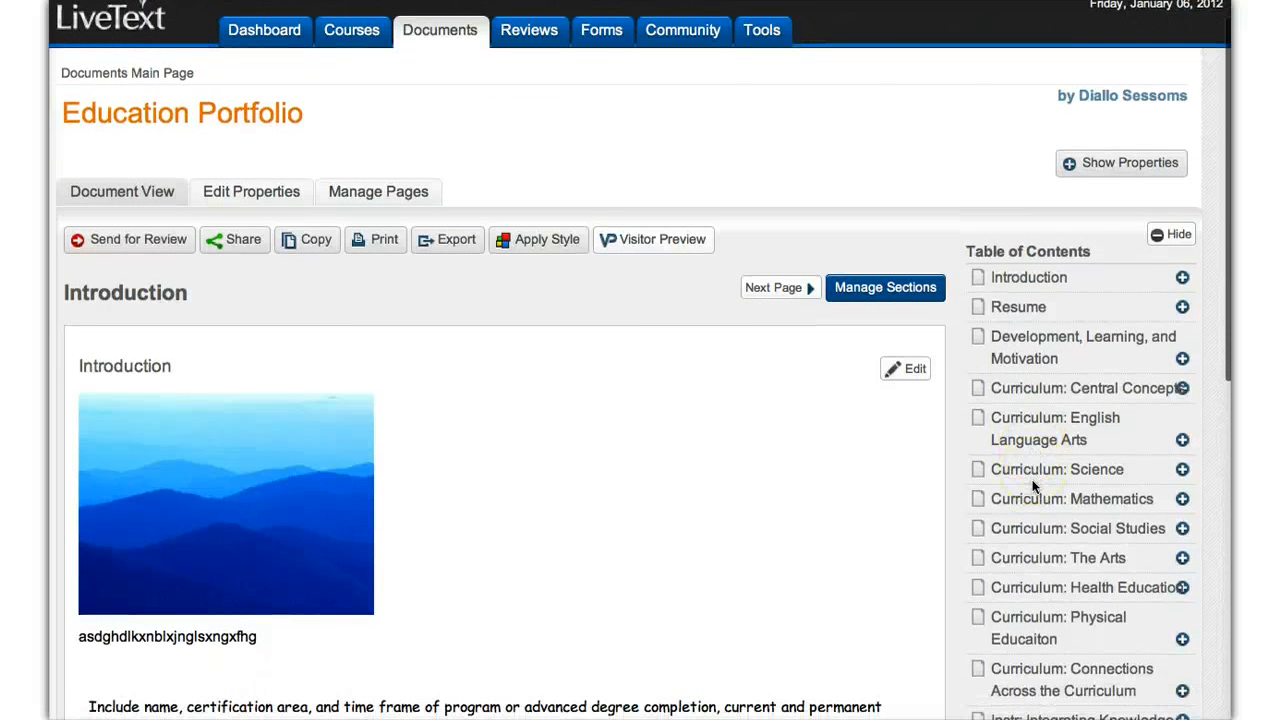
{"action": "scroll", "coordinate": [637, 485], "scroll_direction": "down", "scroll_amount": 2}
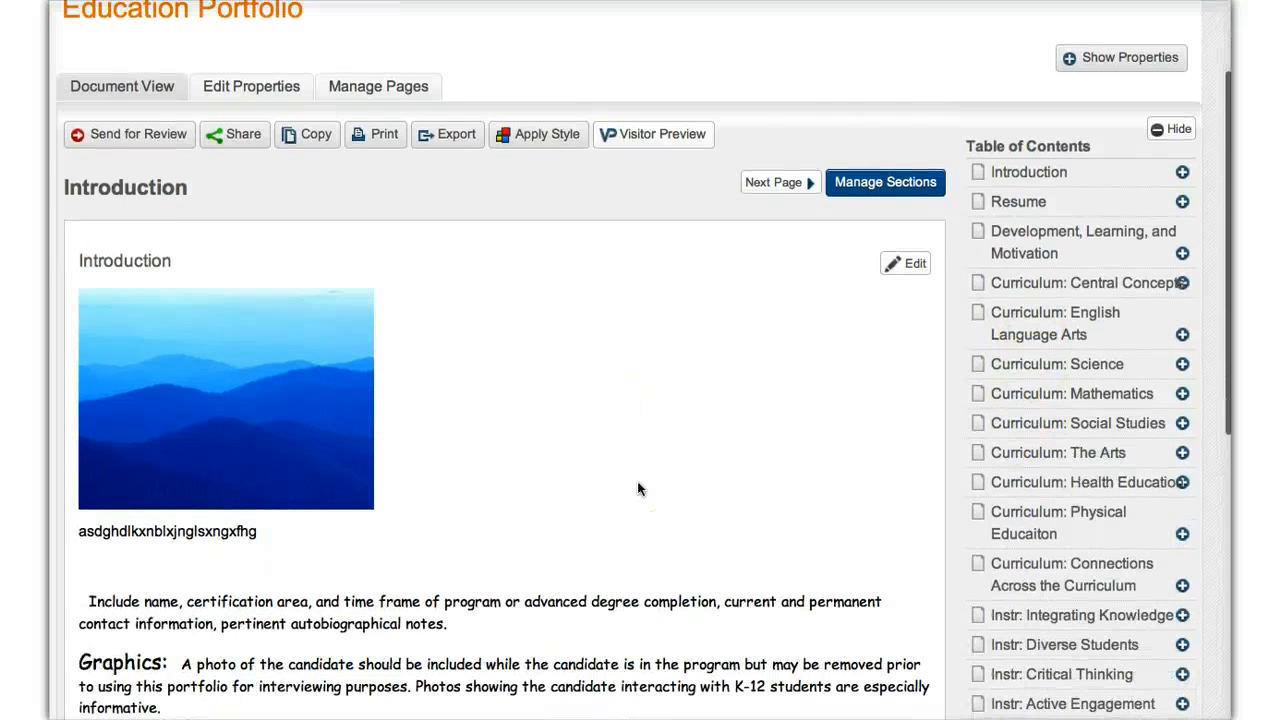
{"action": "scroll", "coordinate": [637, 489], "scroll_direction": "up", "scroll_amount": 3}
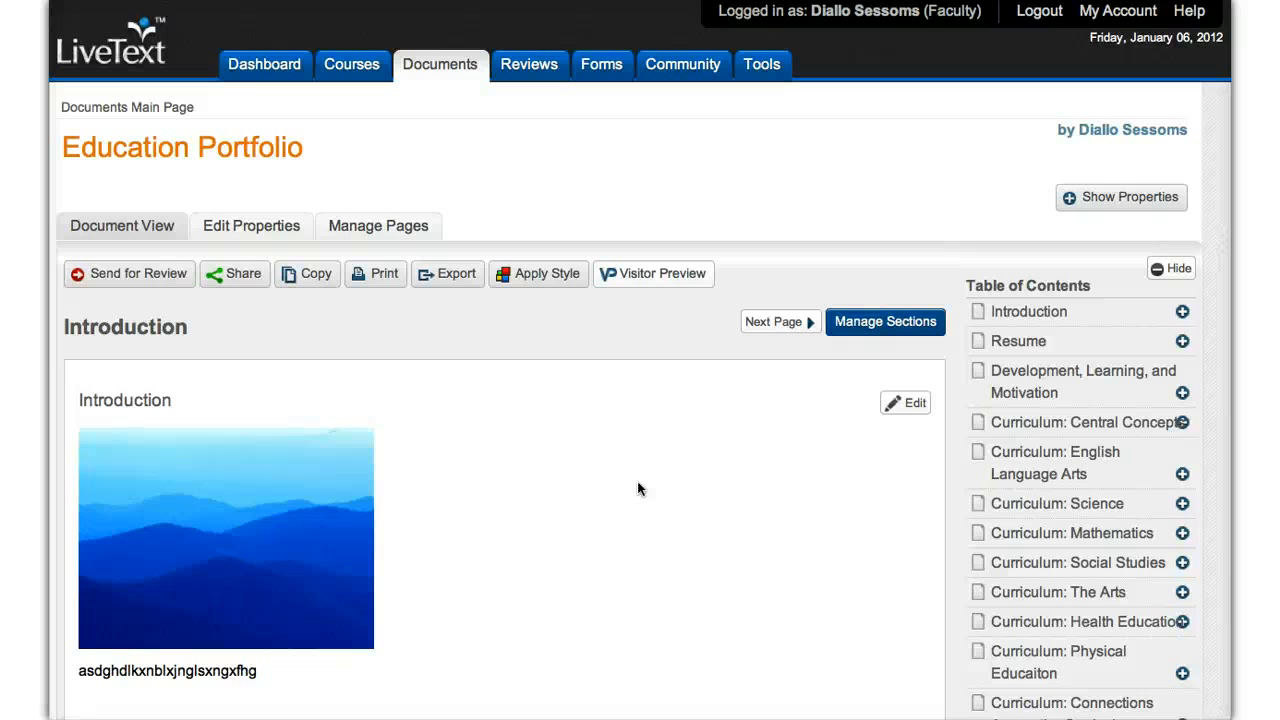
Step: Return to the Dashboard and view the Active Documents list under My Work
{"action": "left_click", "coordinate": [277, 74]}
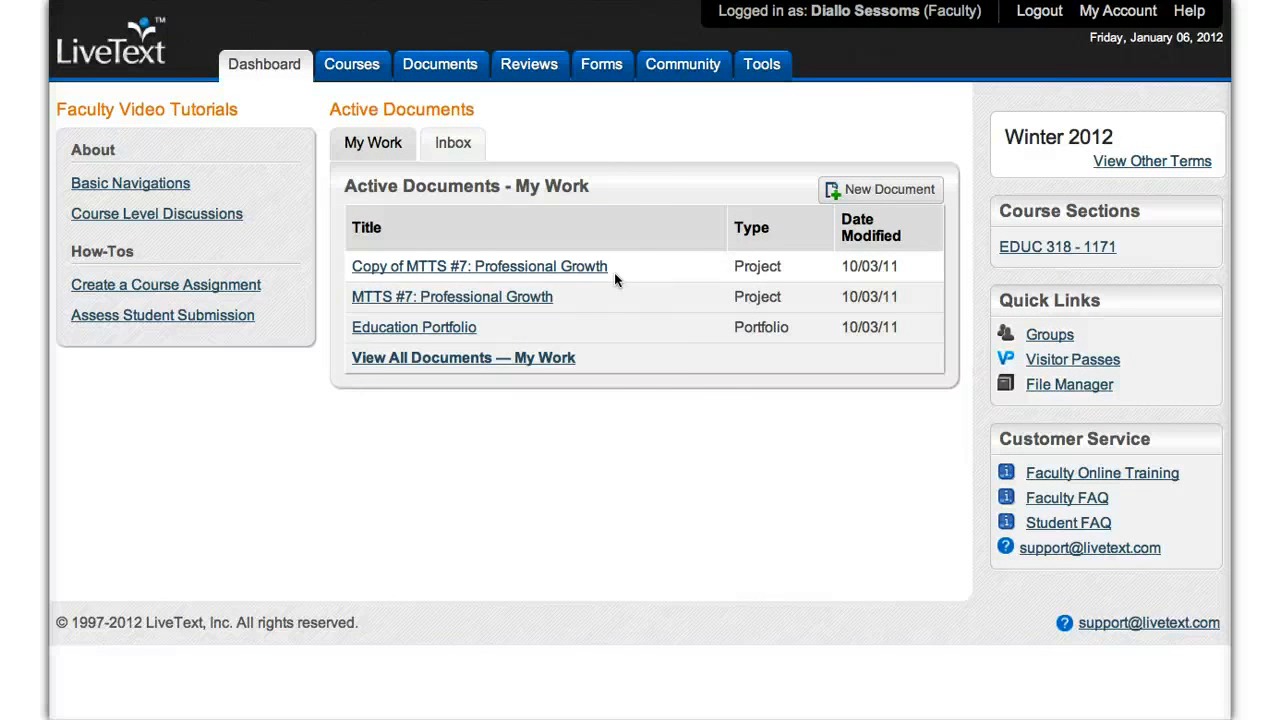
{"action": "scroll", "coordinate": [627, 452], "scroll_direction": "up", "scroll_amount": 1}
{"action": "scroll", "coordinate": [627, 458], "scroll_direction": "down", "scroll_amount": 1}
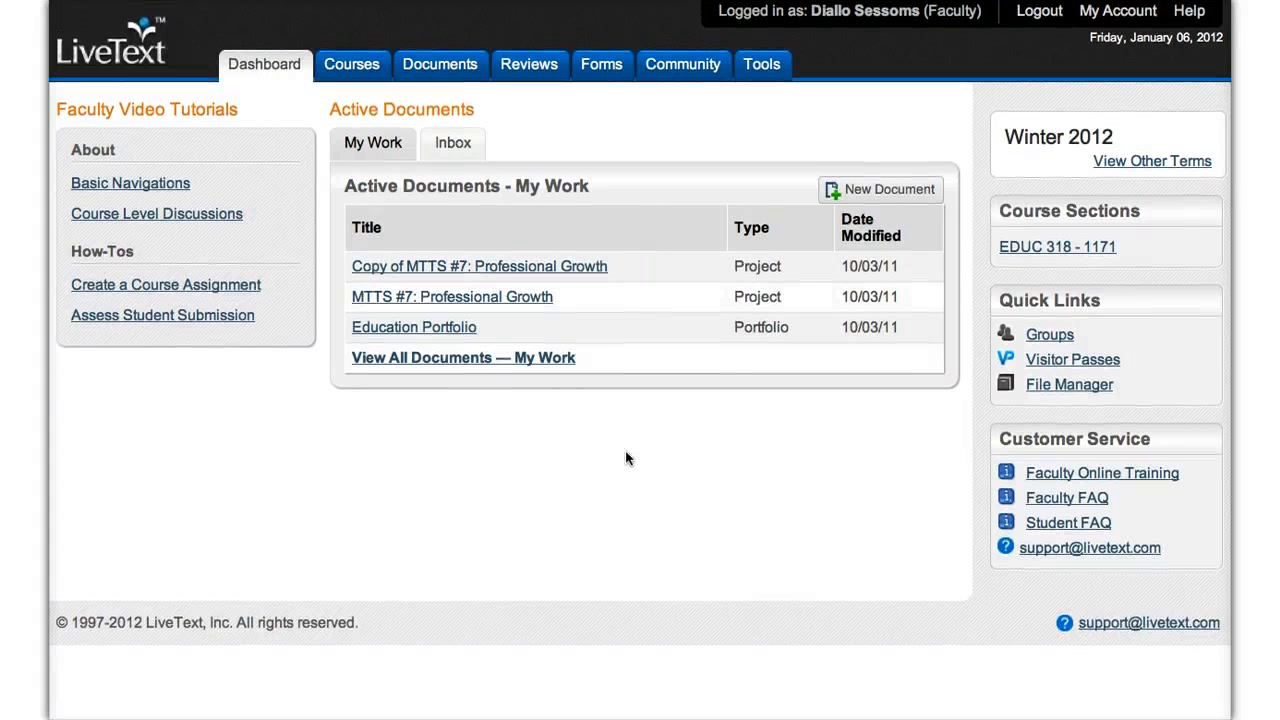